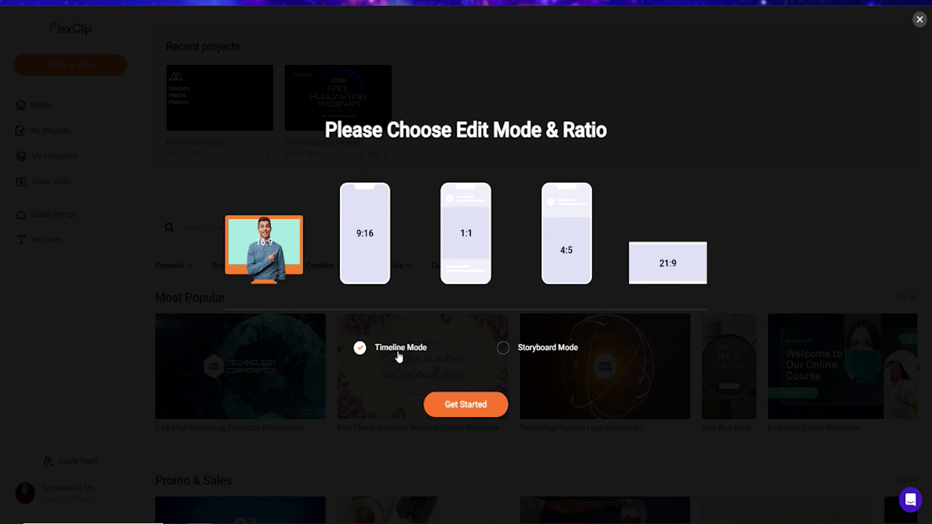
# Start a 16:9 project in Timeline Mode and import all the media files from the B-Roll folder
pyautogui.click(467, 406)
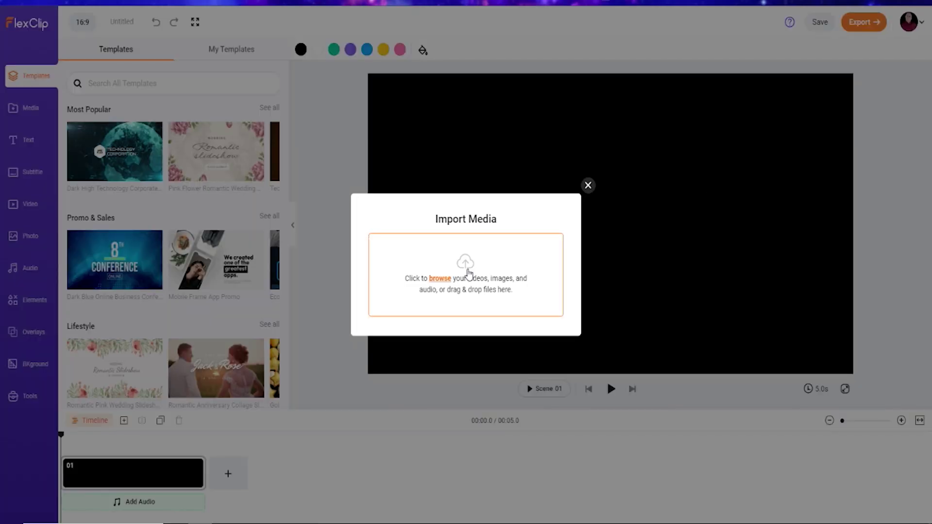
pyautogui.click(440, 278)
pyautogui.click(189, 45)
pyautogui.hotkey('ctrl', 'a')
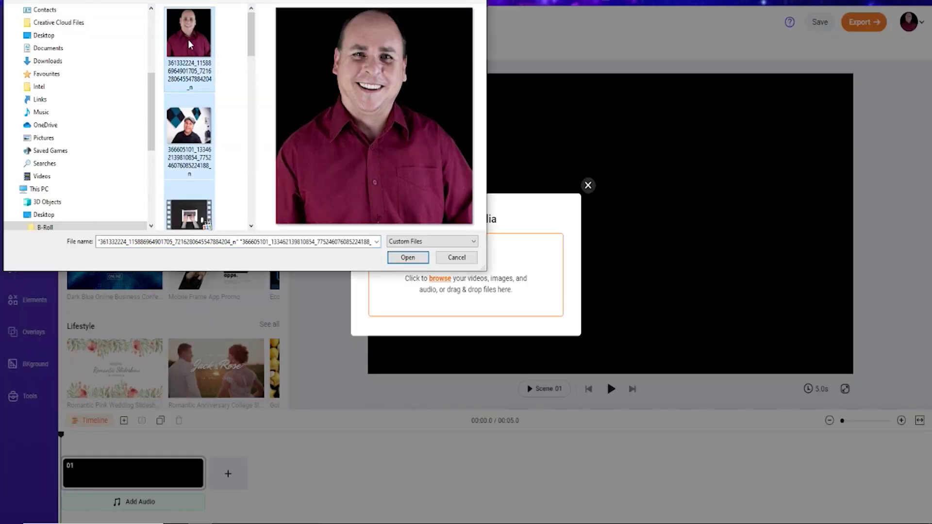
pyautogui.click(402, 258)
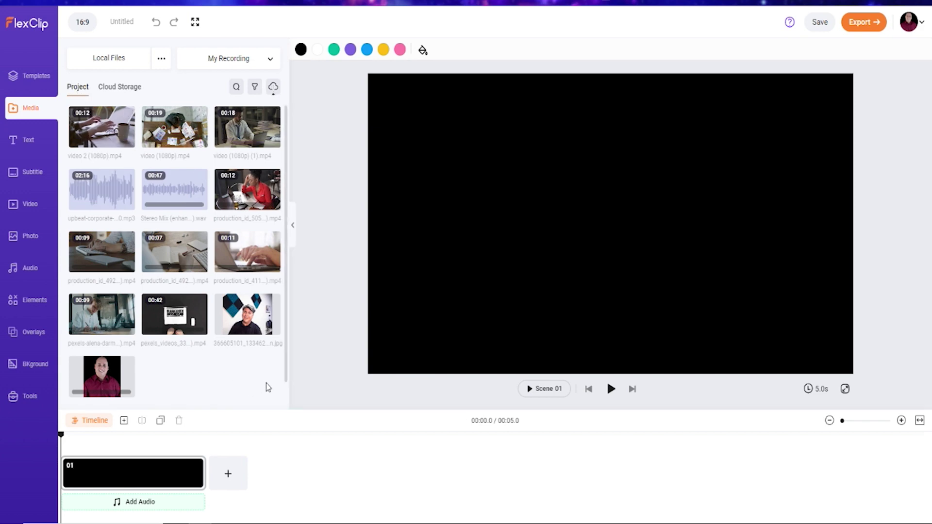
# Name the project "Webinar Promo"
pyautogui.click(122, 22)
pyautogui.write('Webinar F')
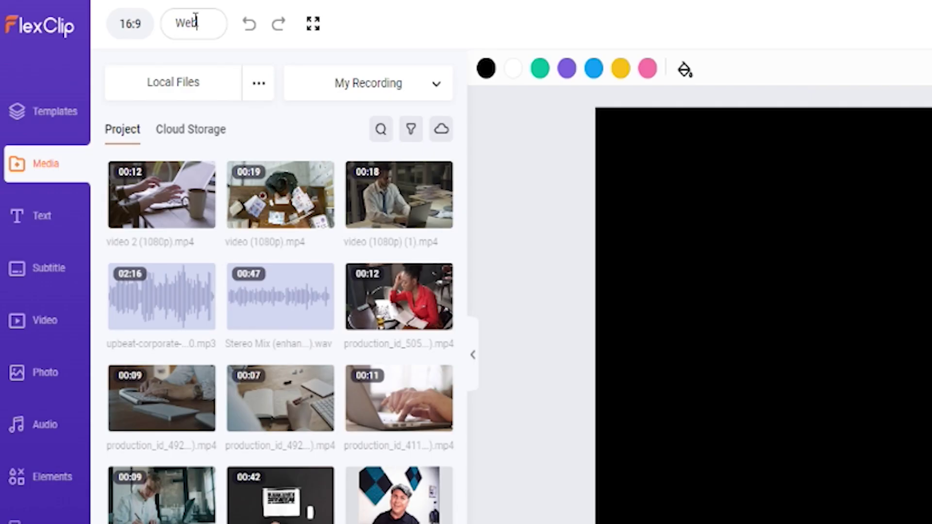
pyautogui.write('romo')
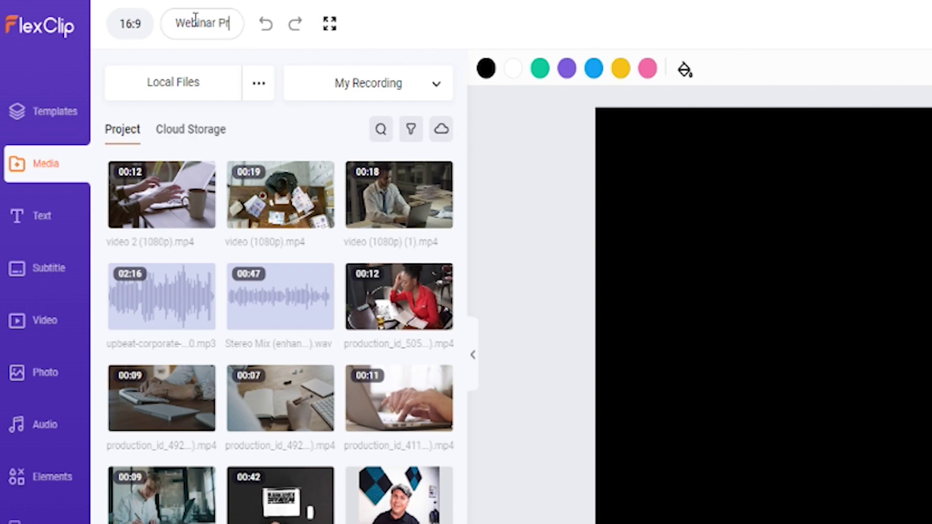
pyautogui.press('Return')
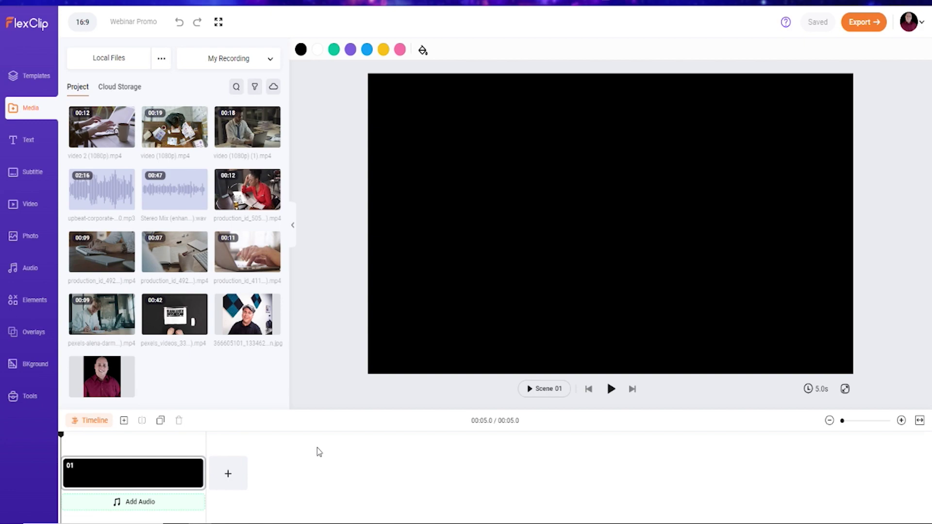
# Fill the first scene with the pexels-alena-darm clip of the man writing, and add a blank second scene
pyautogui.click(140, 476)
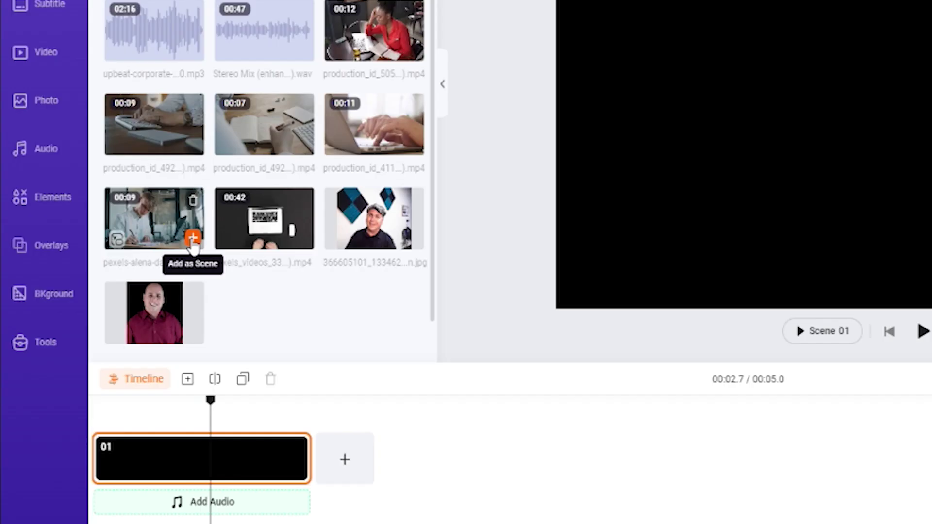
pyautogui.click(128, 327)
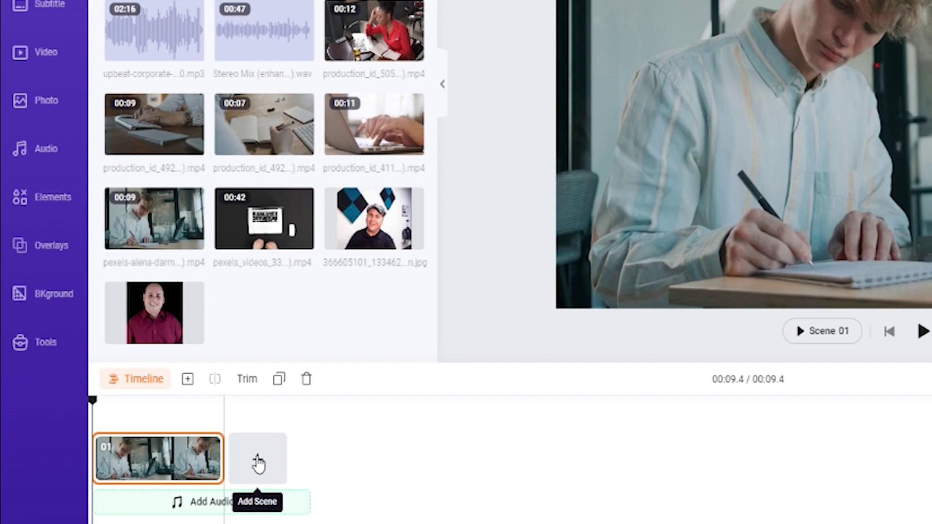
pyautogui.click(258, 464)
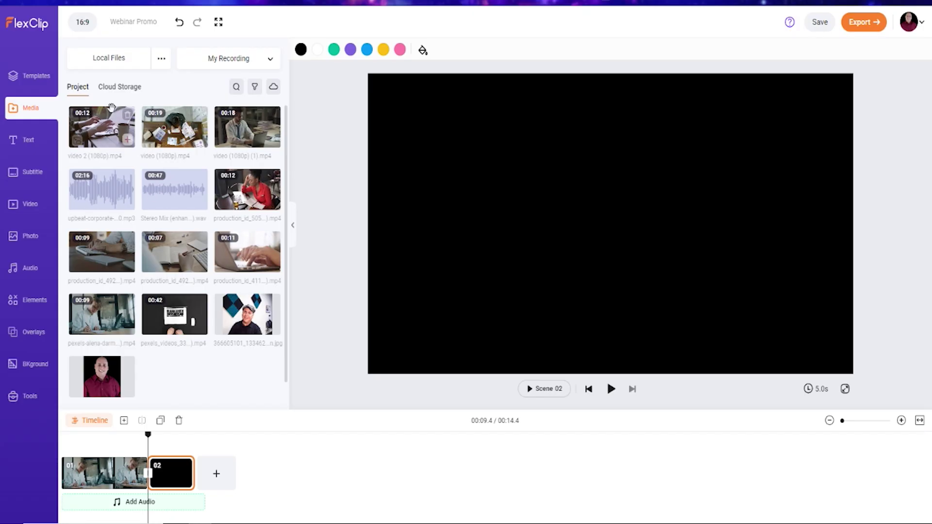
# From the Modern Media Makers cloud folder, fill scene 02 with the "Modern Media Sc..." clip and add "Who is Winning" as a new scene
pyautogui.click(111, 93)
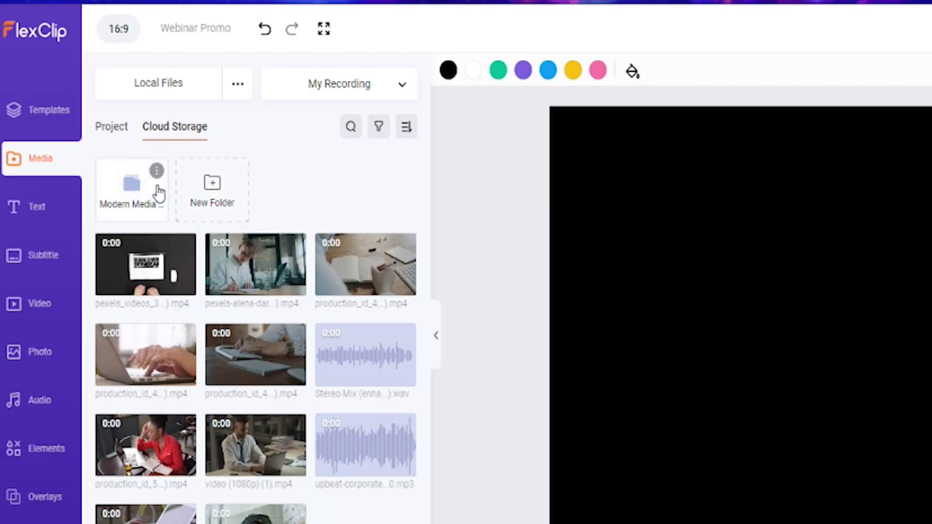
pyautogui.click(148, 65)
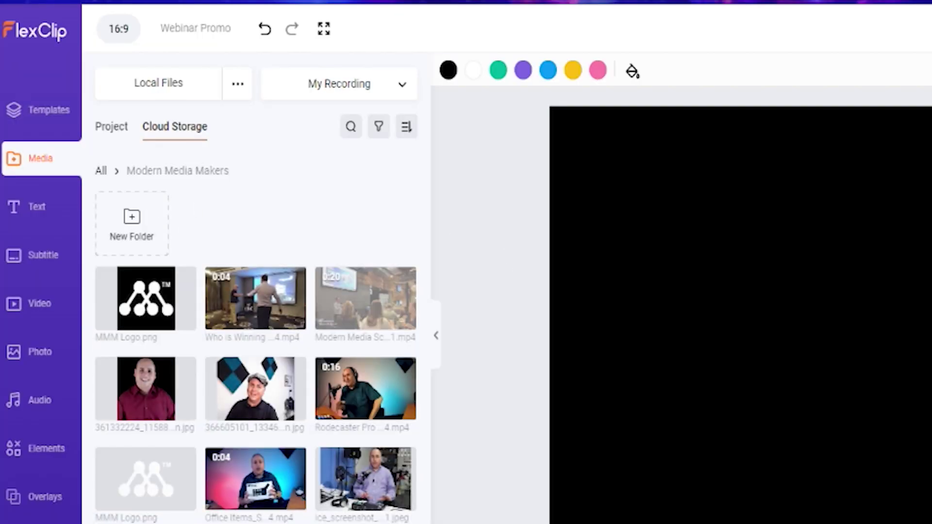
pyautogui.click(402, 318)
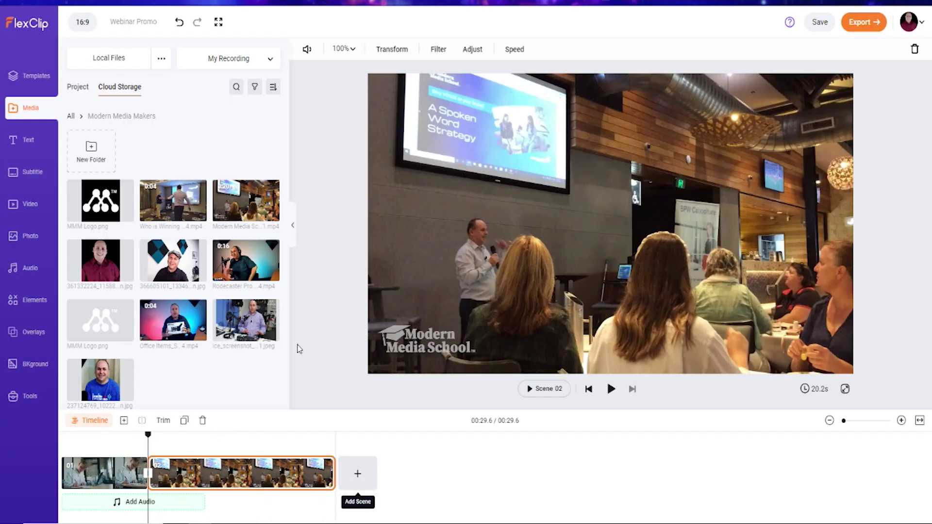
pyautogui.moveTo(173, 203)
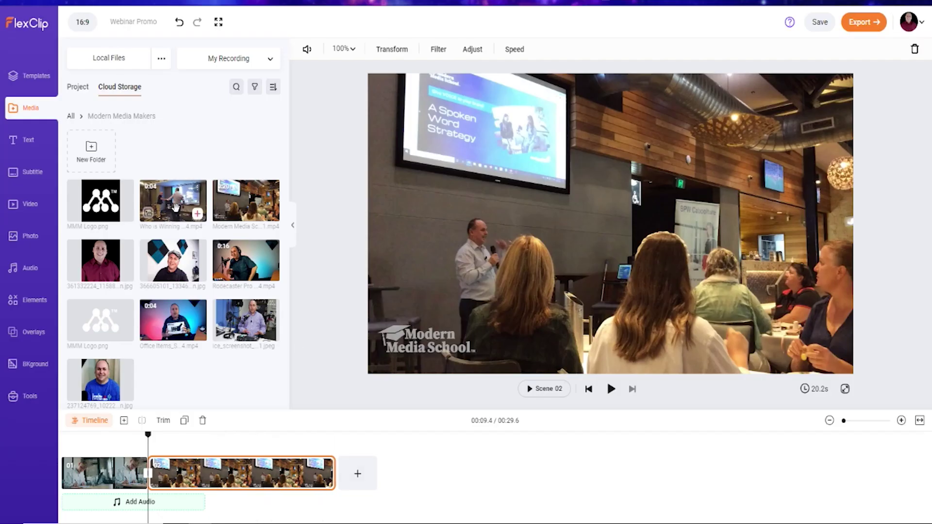
pyautogui.click(197, 217)
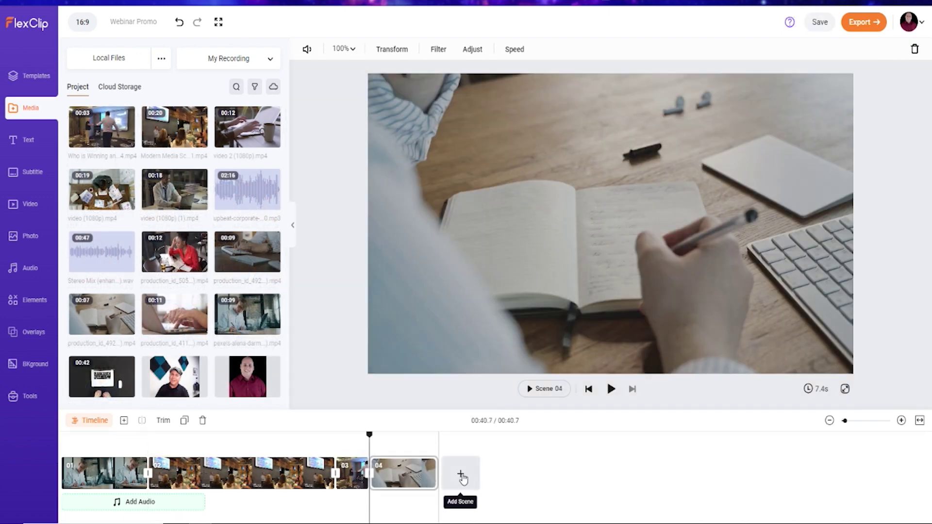
# Extend the timeline to eleven scenes with more B-roll clips from the project media, and fit the timeline to the screen
pyautogui.click(461, 477)
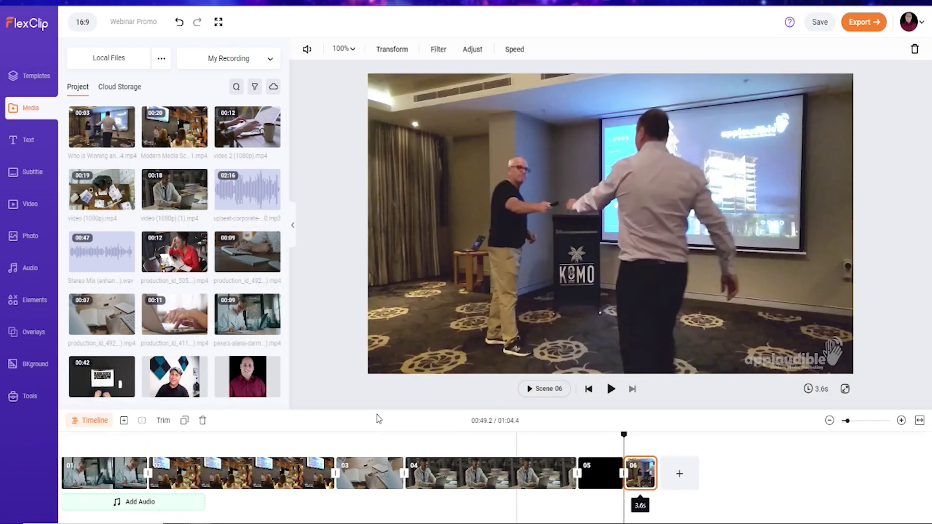
pyautogui.click(602, 474)
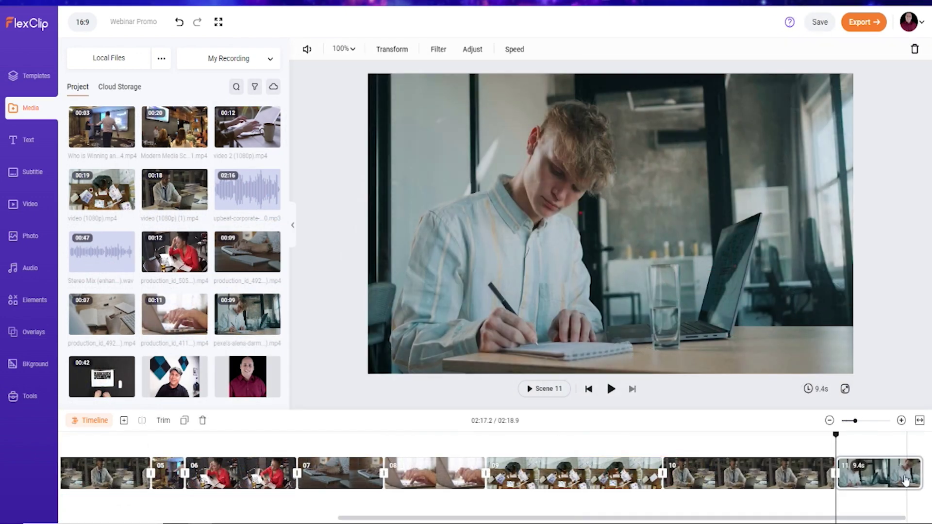
pyautogui.hscroll(-3, 393, 483)
pyautogui.hscroll(-5, 393, 483)
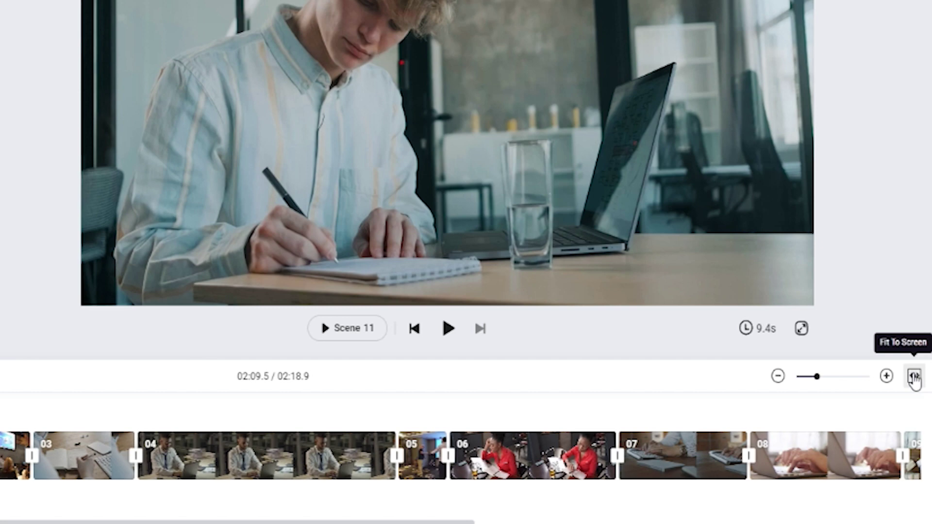
pyautogui.click(914, 377)
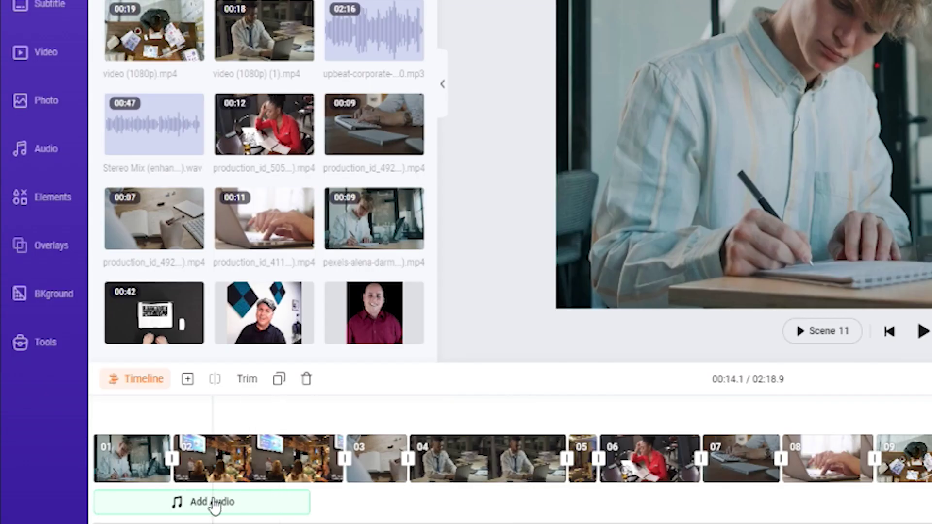
# Add the upbeat-corporate music and the Stereo Mix (enhanced) recording as audio tracks from the start of the timeline
pyautogui.click(213, 503)
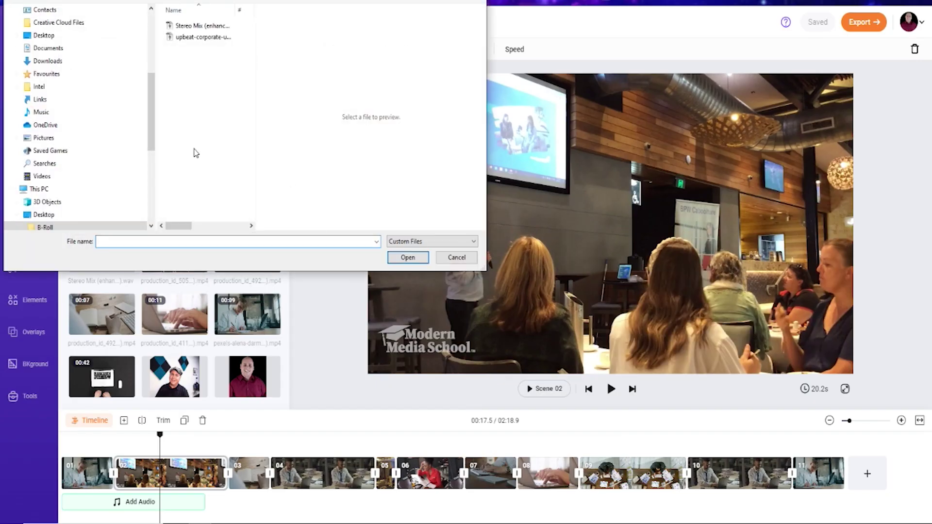
pyautogui.click(456, 258)
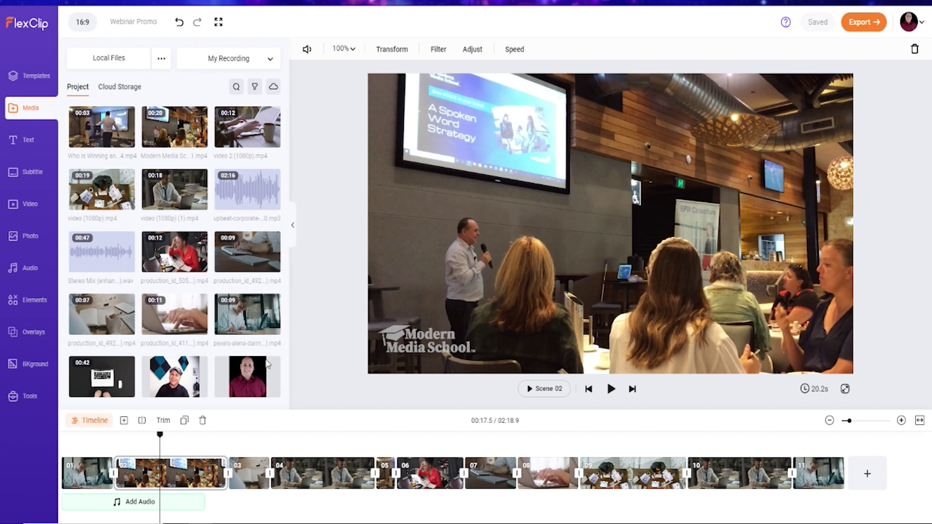
pyautogui.click(102, 468)
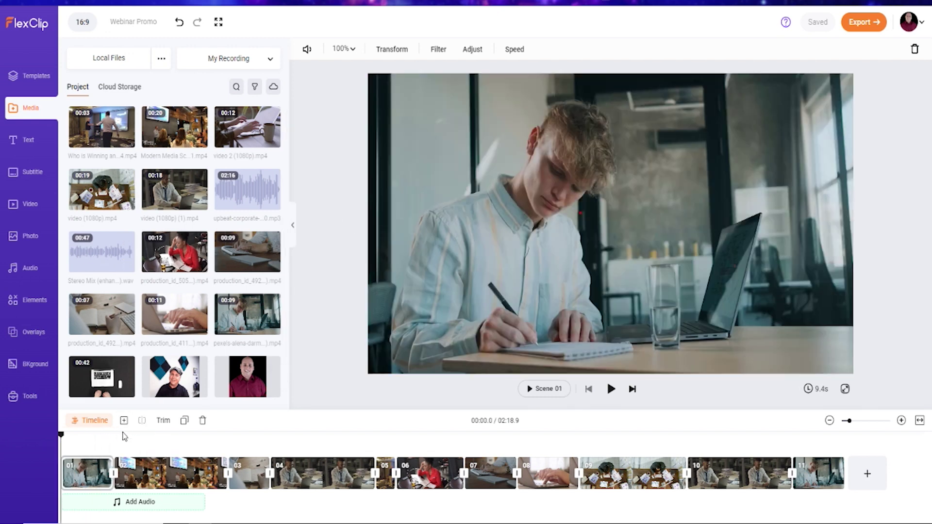
pyautogui.click(272, 203)
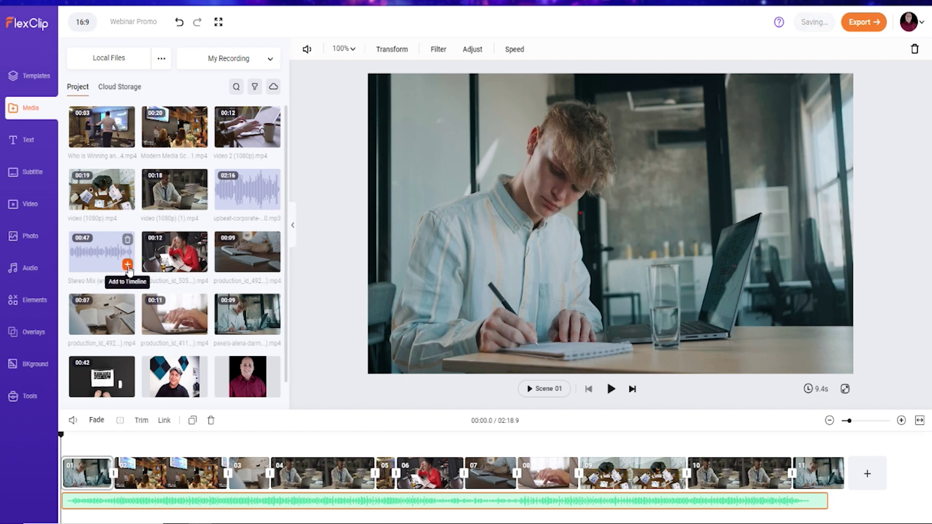
pyautogui.click(128, 265)
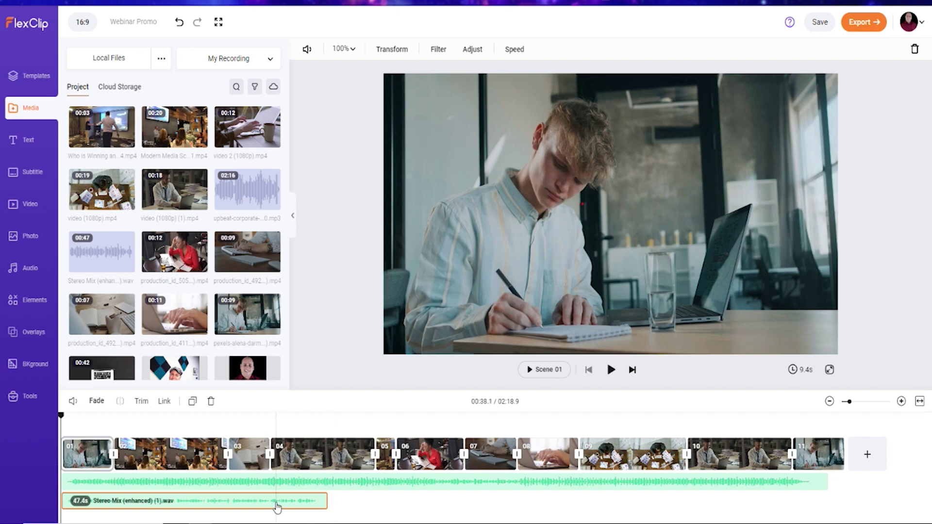
# Move the Stereo Mix track above the music, and trim the music to about 45 s and the Stereo Mix to about 46 s
pyautogui.moveTo(276, 508); pyautogui.dragTo(277, 482)
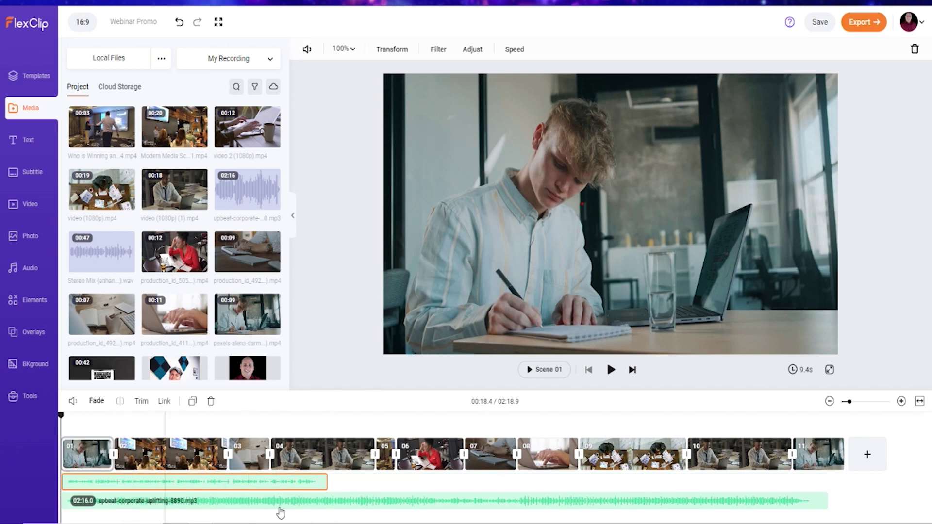
pyautogui.moveTo(830, 507); pyautogui.dragTo(323, 505)
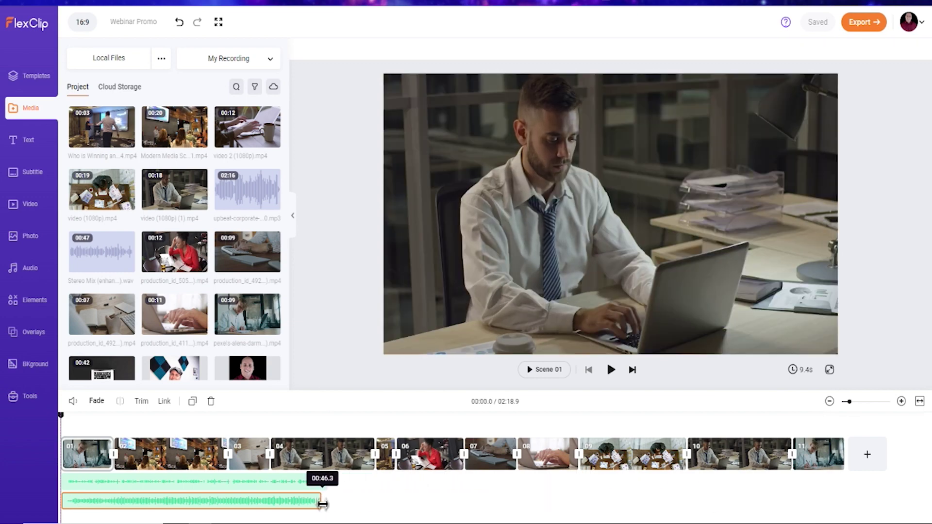
pyautogui.click(204, 482)
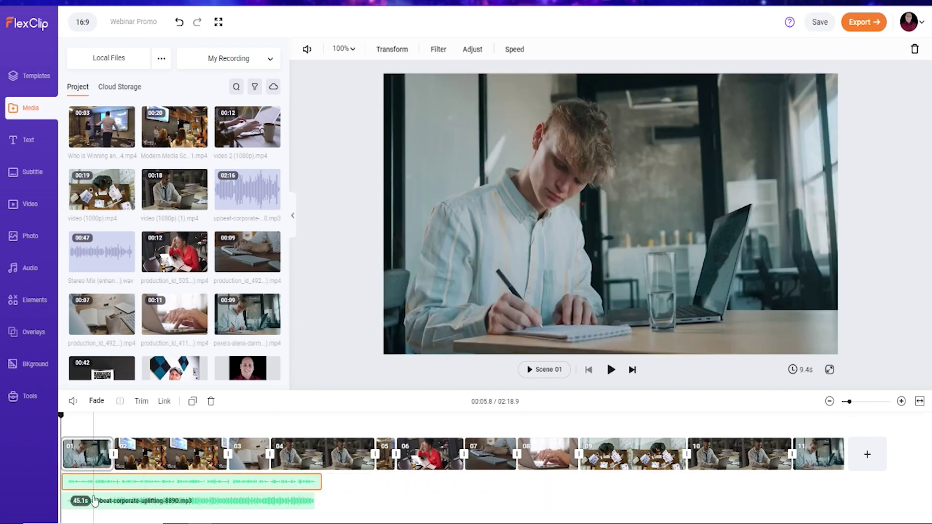
# Set the volume of the upbeat-corporate music track to 20
pyautogui.click(240, 504)
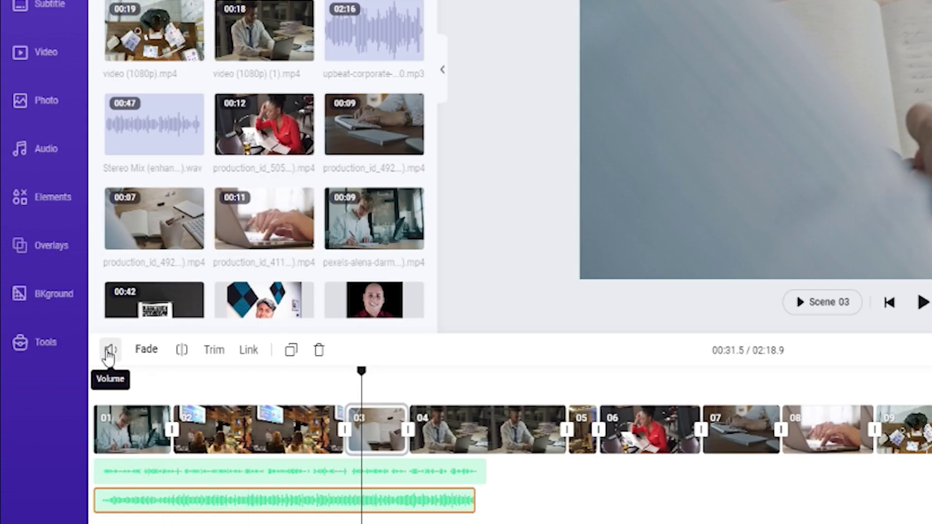
pyautogui.click(110, 351)
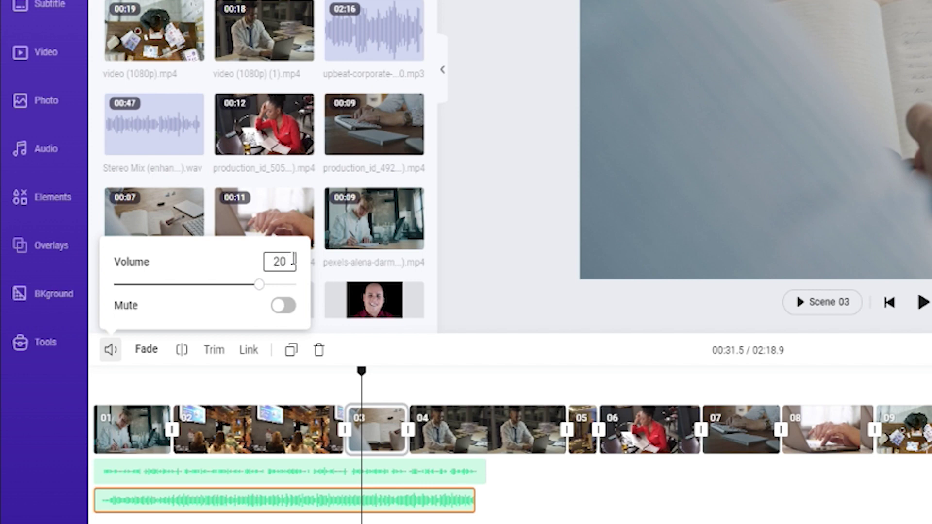
pyautogui.press('Return')
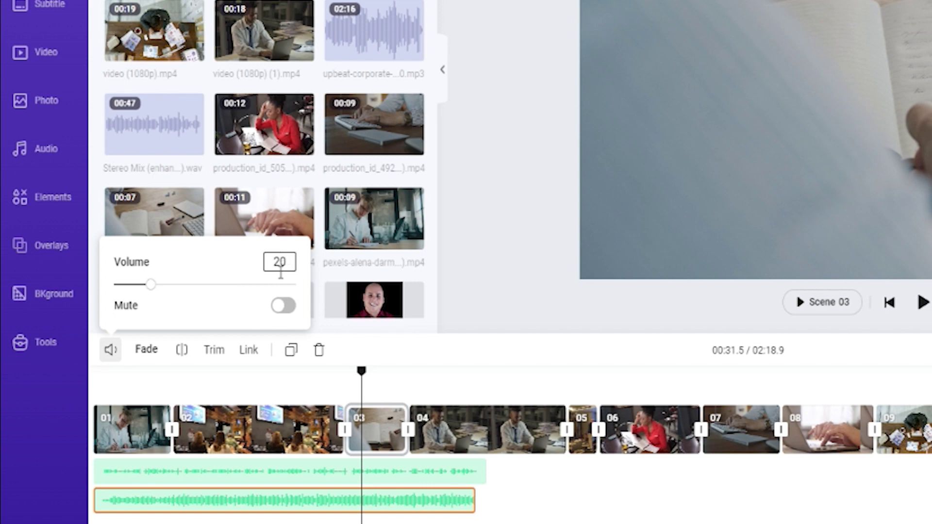
# Set the volume of the Stereo Mix audio track to 100
pyautogui.click(436, 473)
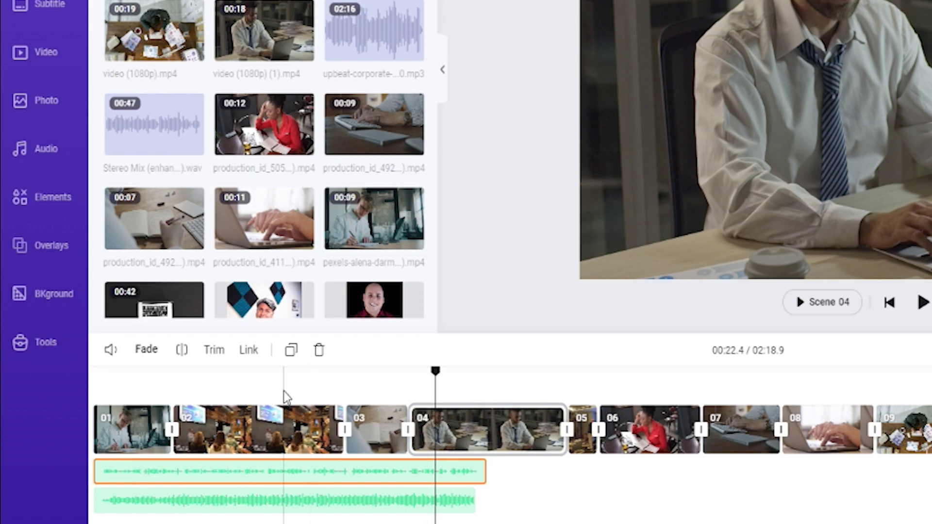
pyautogui.click(109, 351)
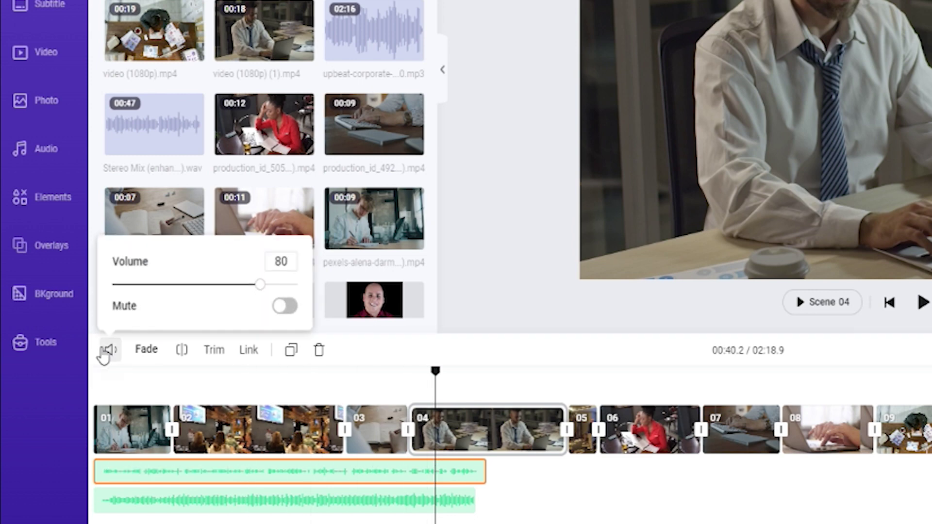
pyautogui.doubleClick(284, 261)
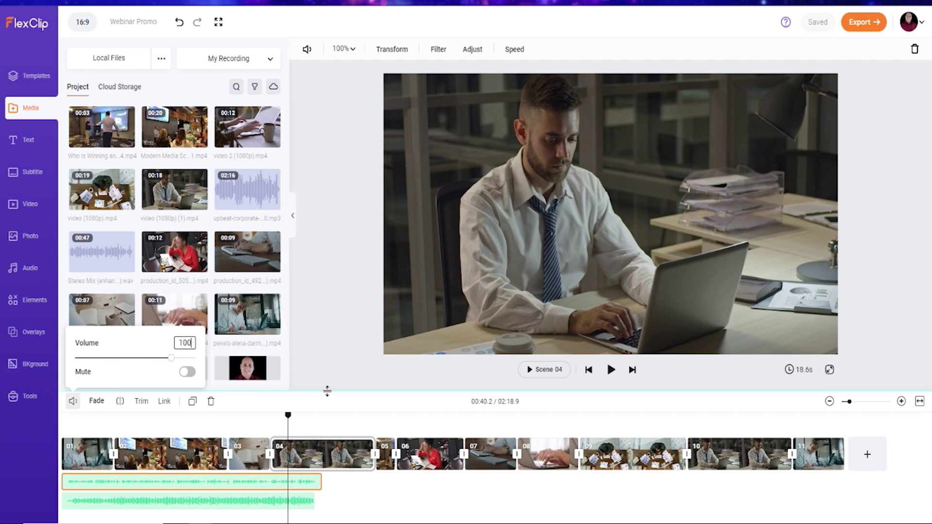
pyautogui.press('Return')
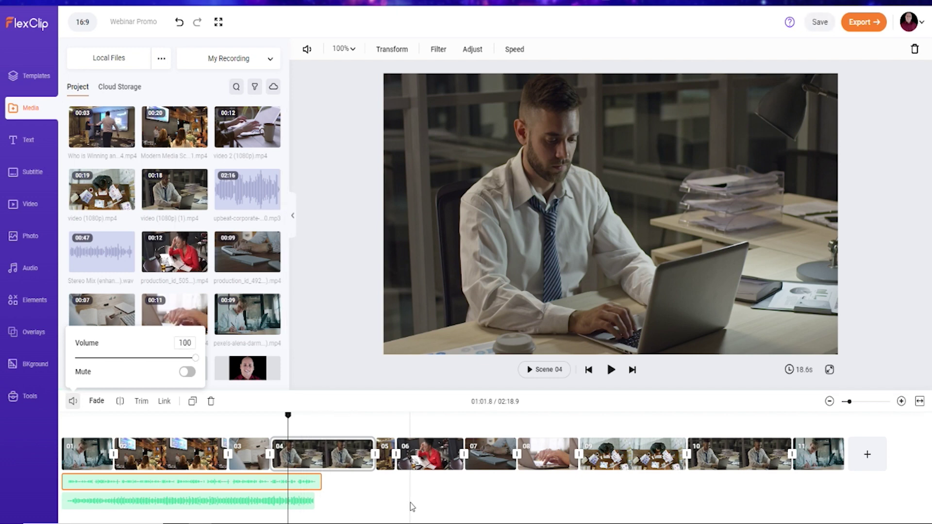
# Play the video from the beginning to check the mix of the two audio tracks
pyautogui.click(357, 494)
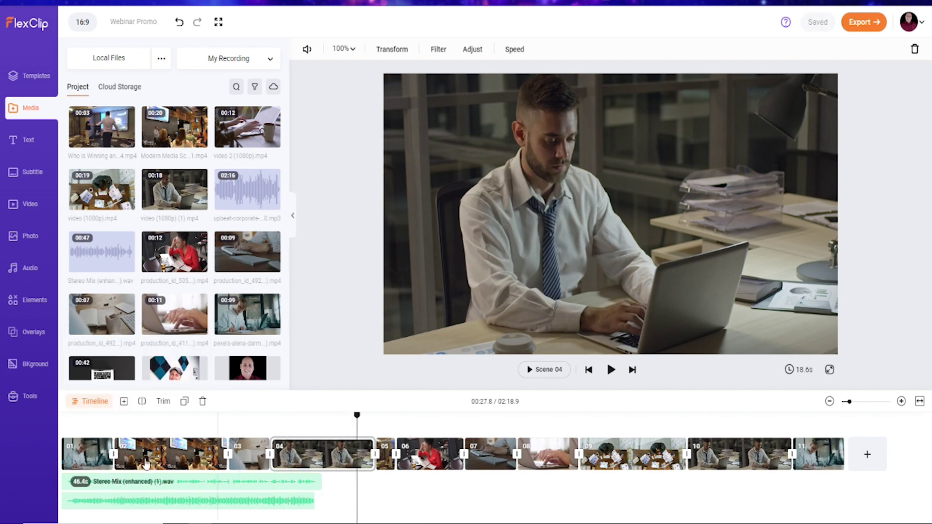
pyautogui.click(70, 430)
pyautogui.press('space')
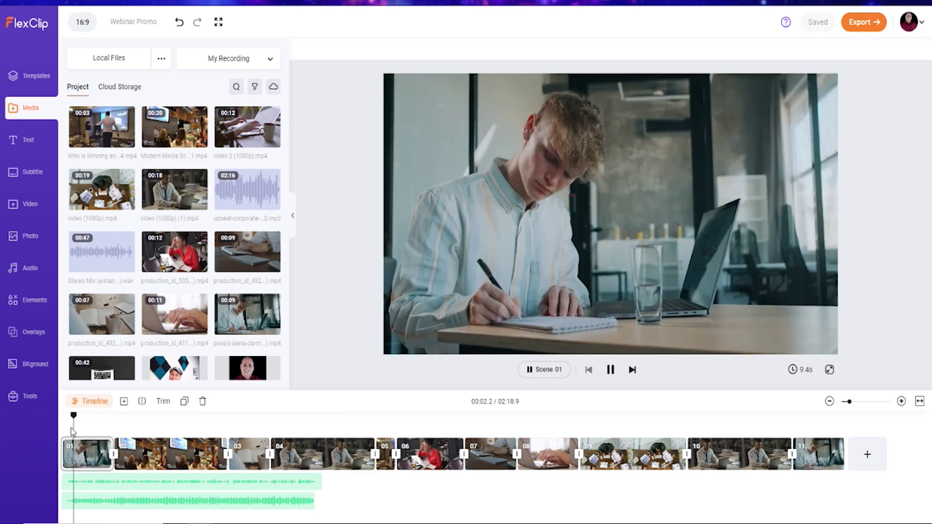
# Stop the playback and check the volume setting of the Stereo Mix track
pyautogui.press('space')
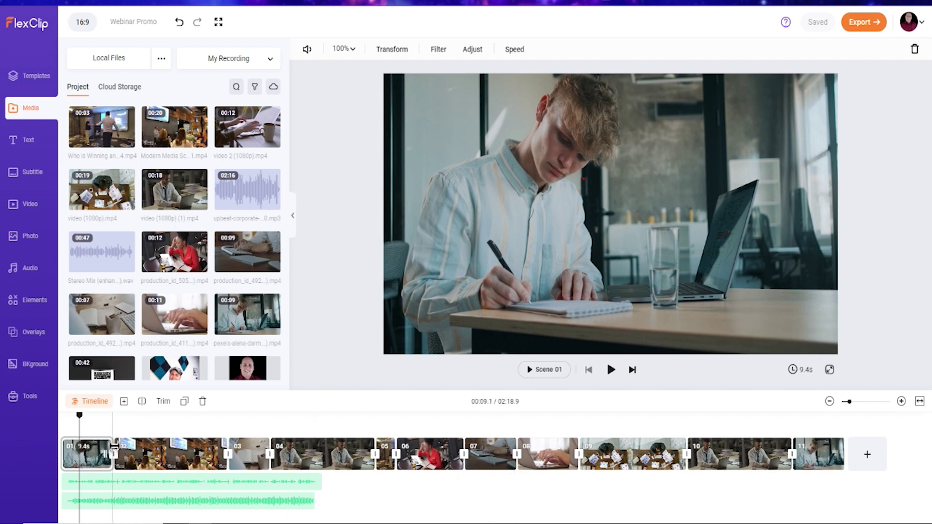
pyautogui.click(92, 482)
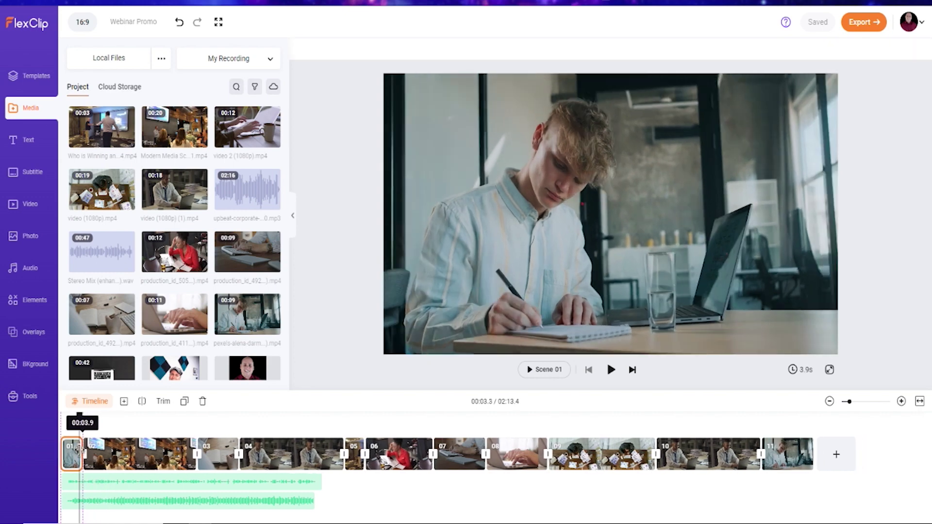
pyautogui.click(70, 402)
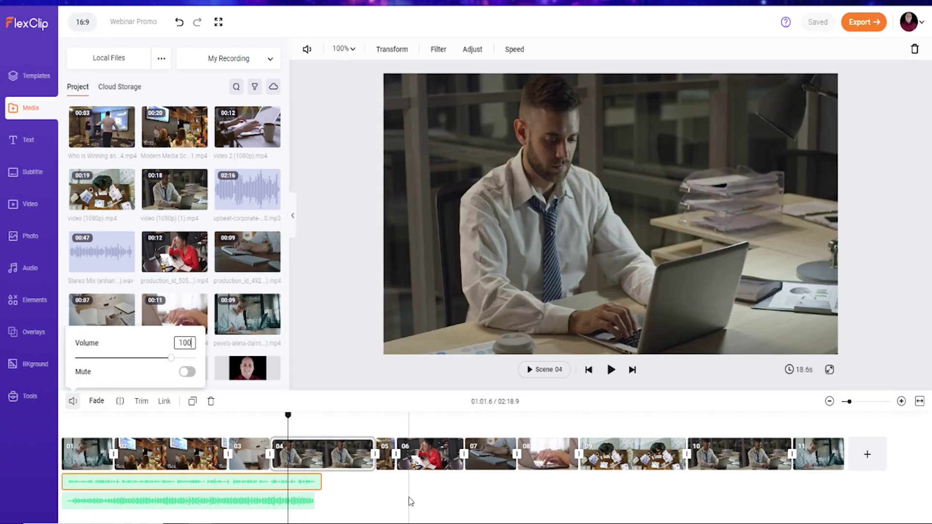
pyautogui.click(358, 493)
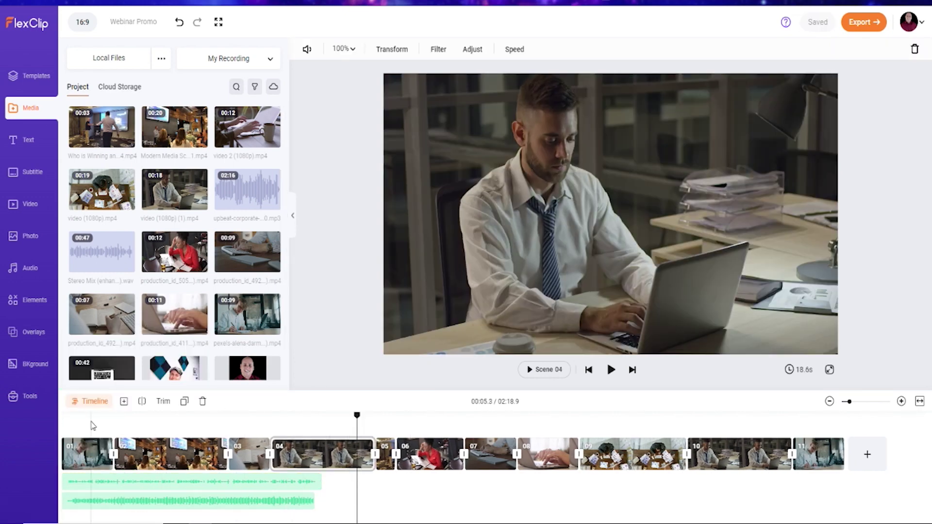
# Shorten all eleven scenes so the video runs about 46 s like the audio, with scene 01 at about 4.4 s
pyautogui.click(84, 457)
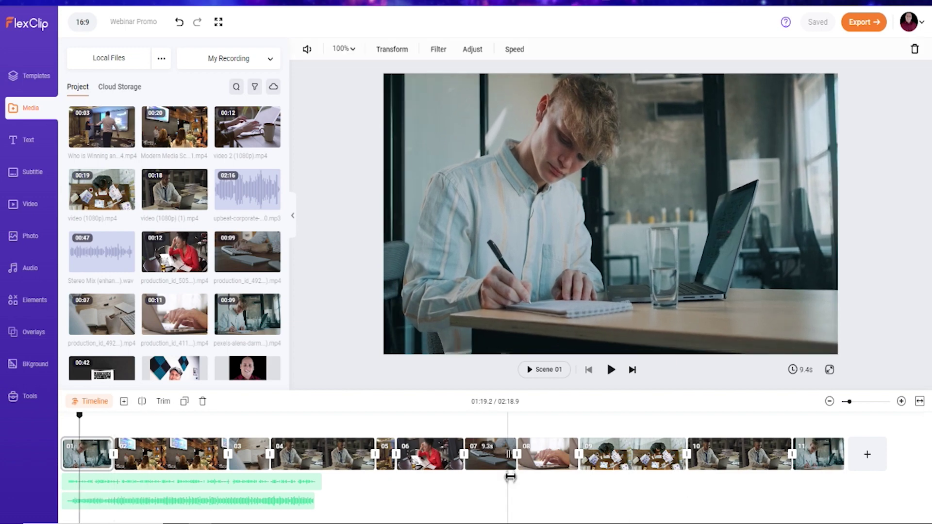
pyautogui.moveTo(228, 454); pyautogui.dragTo(97, 446)
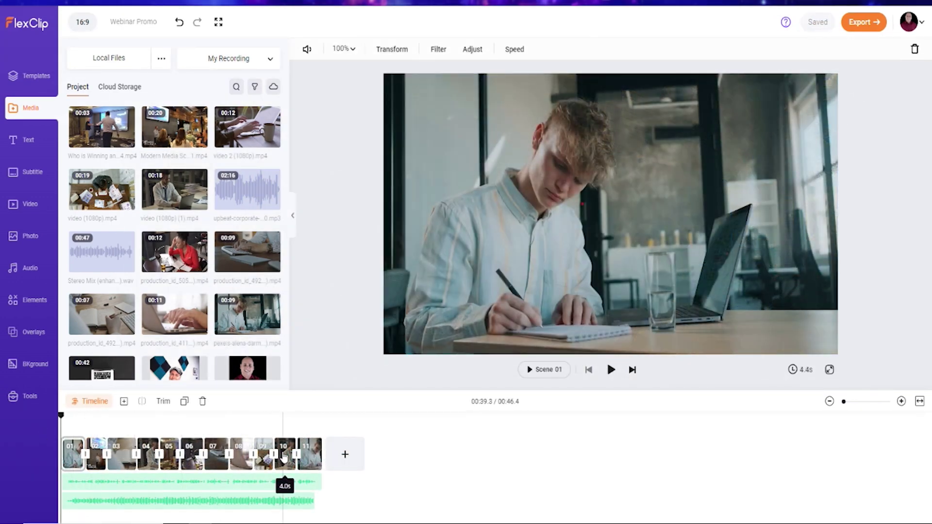
# Start the Stereo Mix track about 1 s in, and extend scene 01 to about 5.7 s and scene 02 to about 4.9 s
pyautogui.click(80, 431)
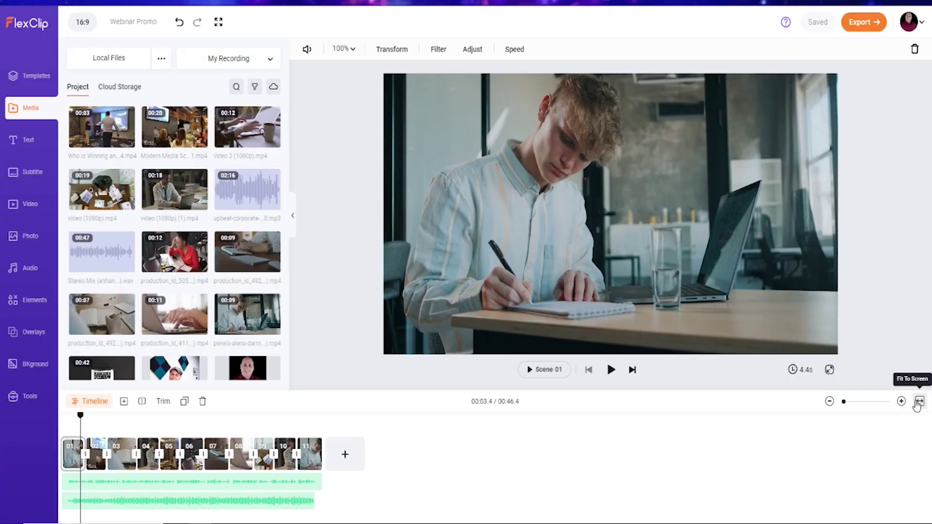
pyautogui.click(920, 401)
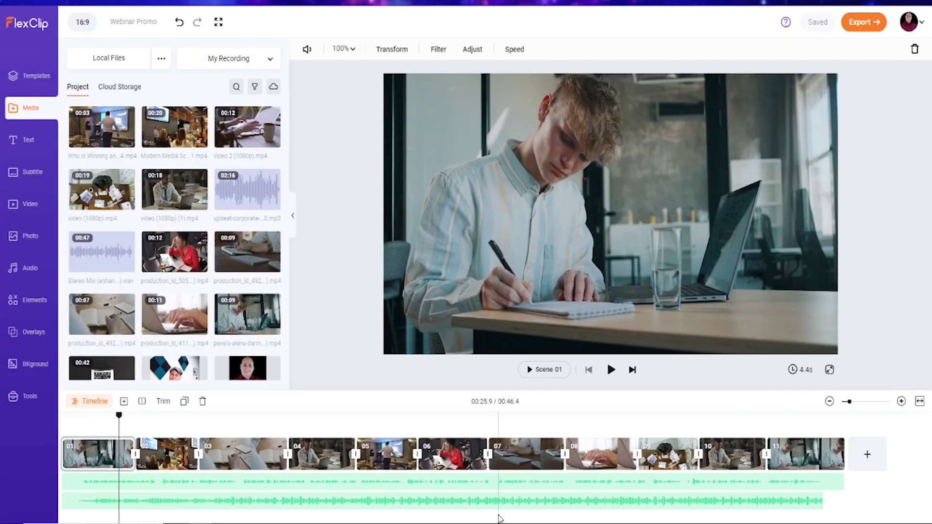
pyautogui.click(102, 454)
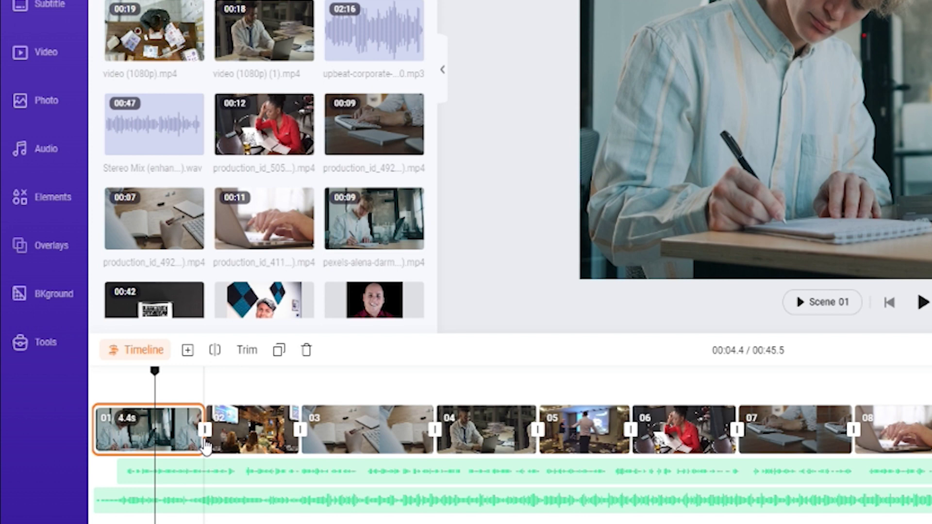
pyautogui.moveTo(207, 451); pyautogui.dragTo(237, 450)
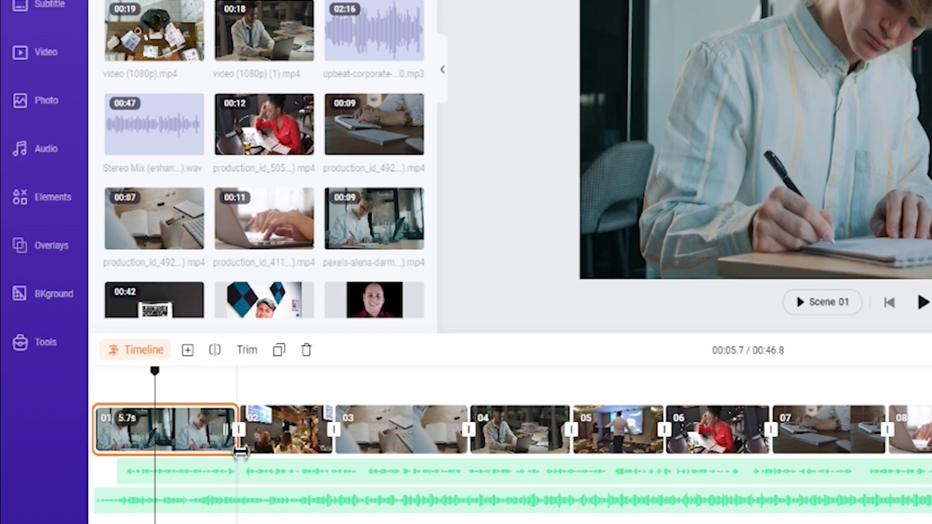
pyautogui.click(284, 451)
pyautogui.moveTo(327, 454); pyautogui.dragTo(362, 453)
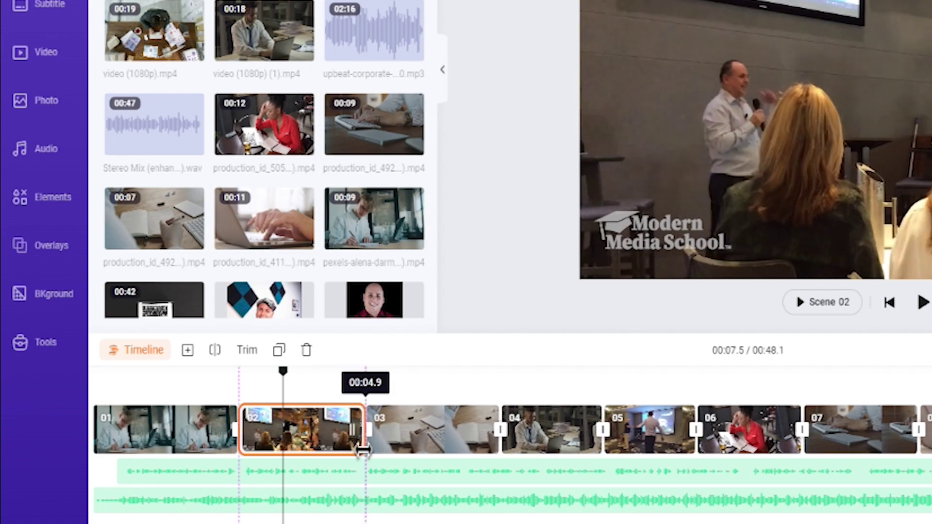
# Shorten scene 03 to about 3.8 s and trim scenes 04 to 08 to follow the voice recording
pyautogui.click(495, 454)
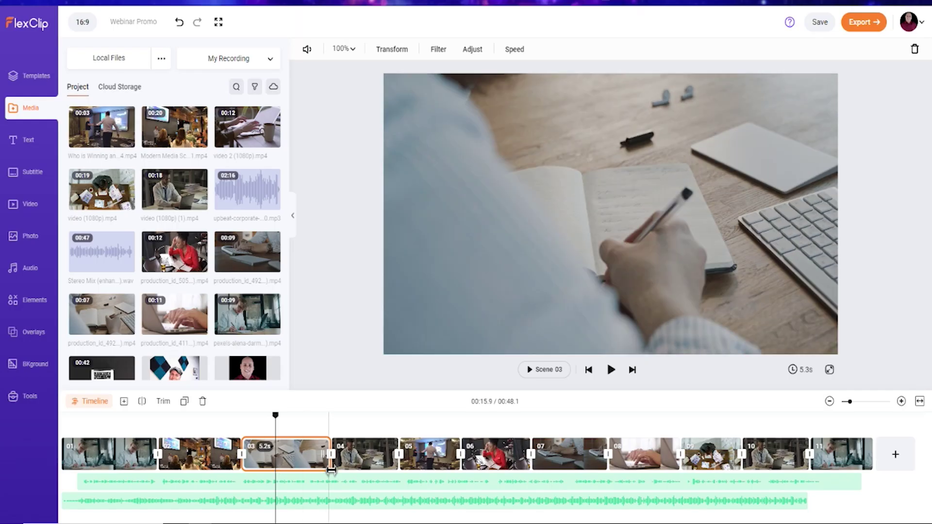
pyautogui.moveTo(331, 469); pyautogui.dragTo(304, 469)
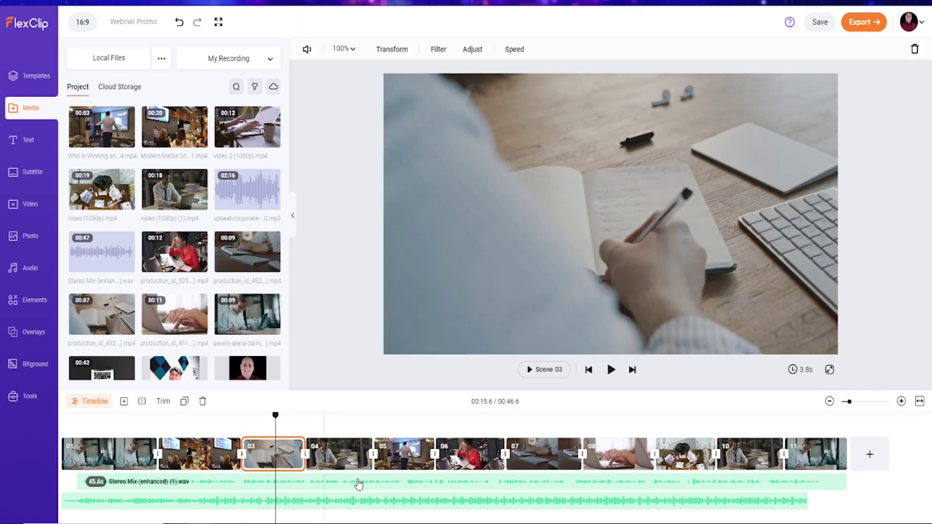
pyautogui.moveTo(372, 469); pyautogui.dragTo(357, 473)
pyautogui.moveTo(420, 471); pyautogui.dragTo(402, 473)
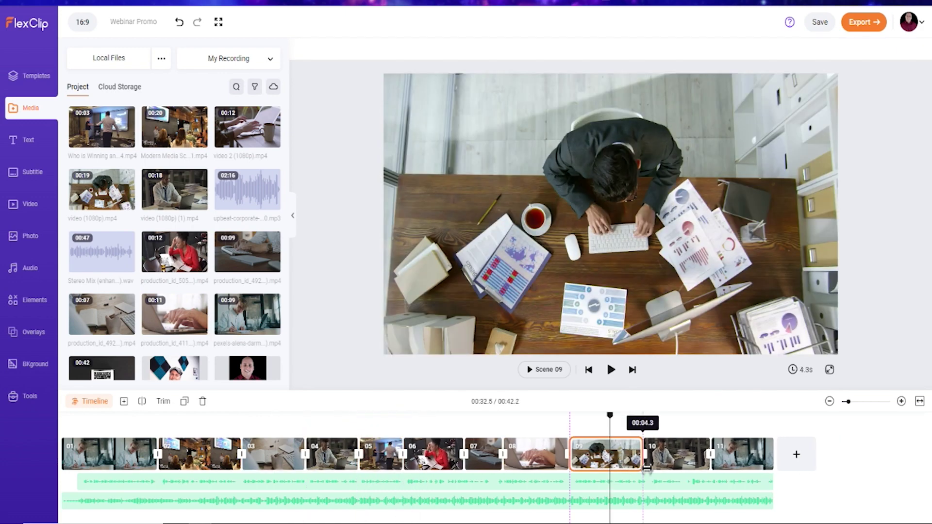
# Set scene 09 to about 4.5 s and scene 10 to about 6.8 s, with scene 11 ending at about 45 s
pyautogui.moveTo(646, 473); pyautogui.dragTo(646, 472)
pyautogui.moveTo(718, 471); pyautogui.dragTo(689, 472)
pyautogui.moveTo(750, 470); pyautogui.dragTo(824, 465)
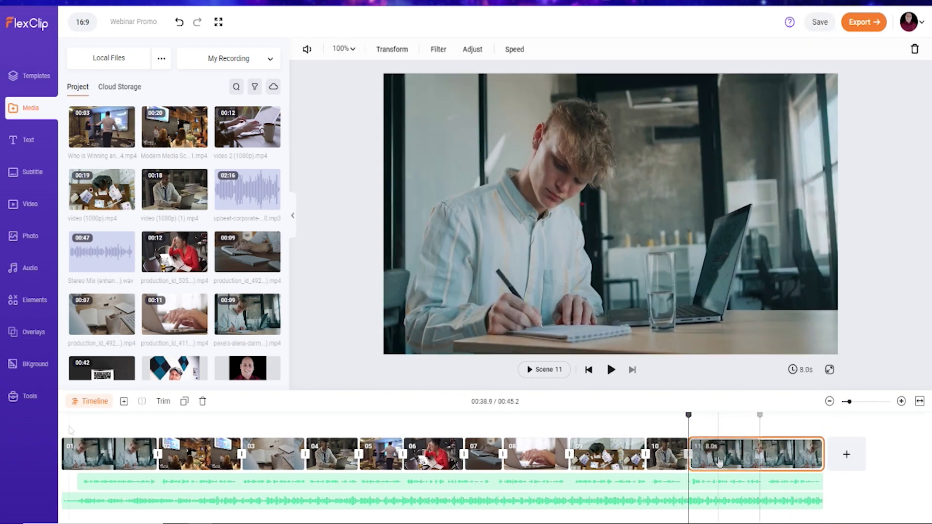
# Play from about 4.5 s through scenes 01 and 02 to check the cuts against the voice recording
pyautogui.click(138, 433)
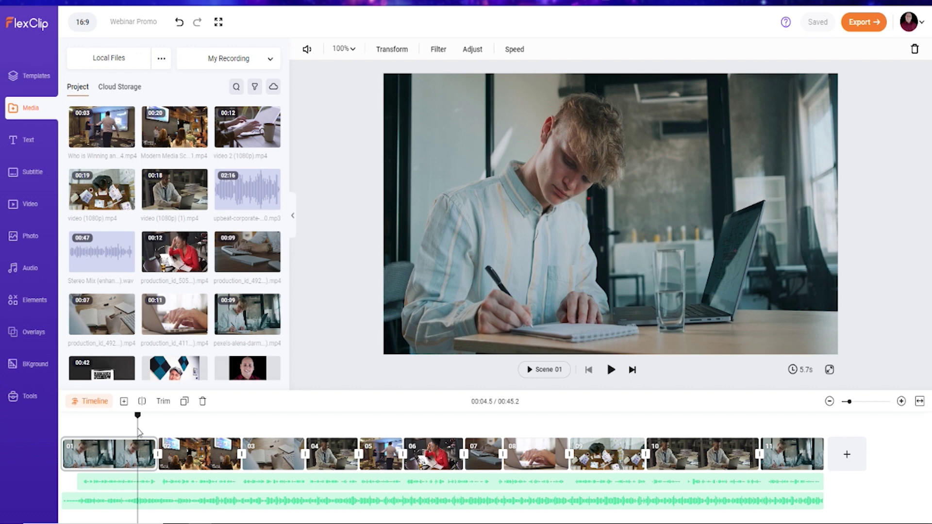
pyautogui.press('space')
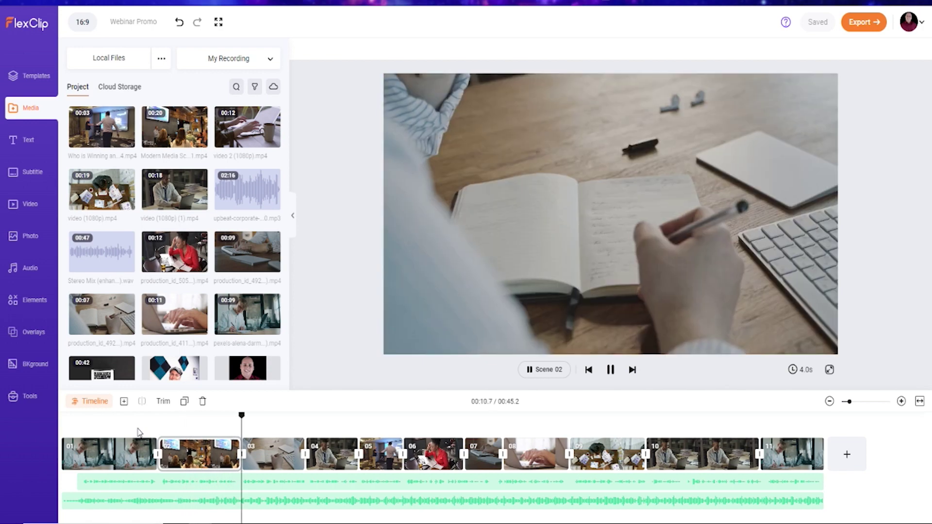
pyautogui.press('space')
# Play from about 33 s across the cut from scene 09 to scene 10 to check the voice timing
pyautogui.click(630, 423)
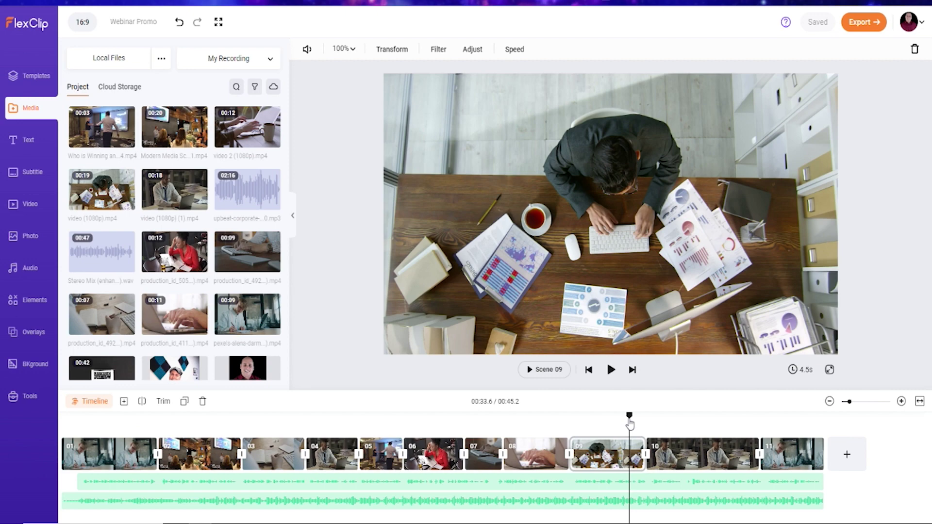
pyautogui.moveTo(667, 415); pyautogui.dragTo(649, 416)
pyautogui.press('s')
pyautogui.click(665, 498)
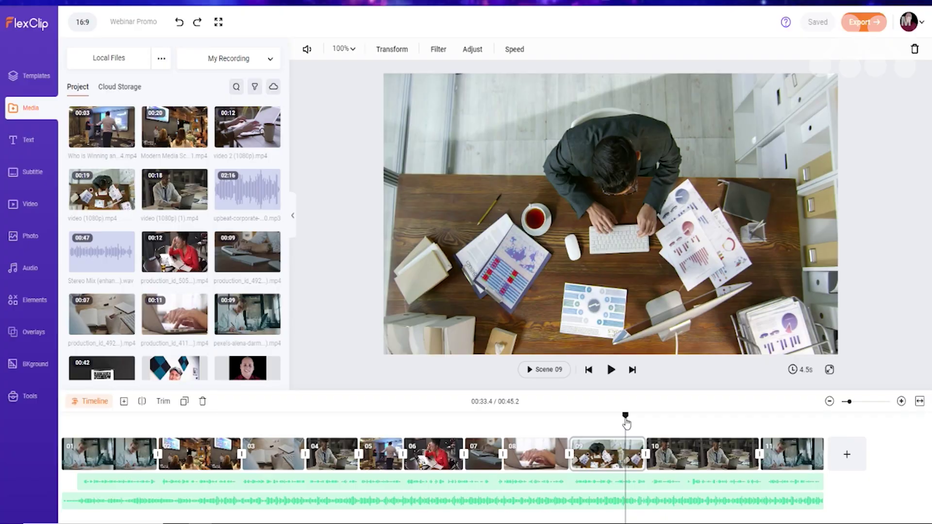
pyautogui.press('space')
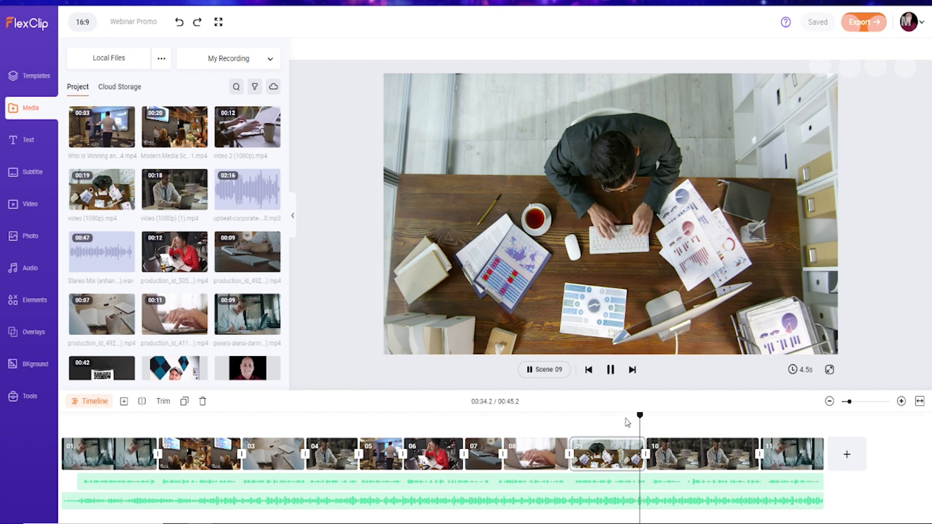
pyautogui.press('space')
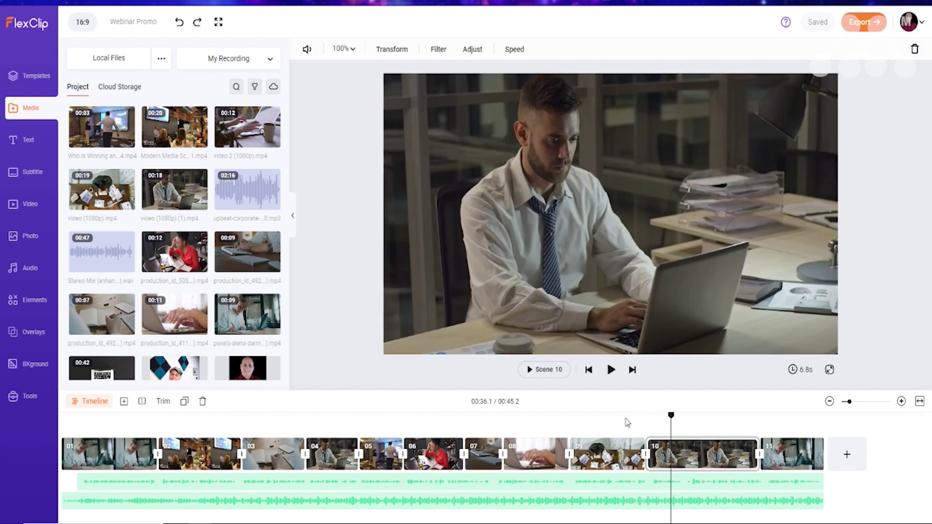
# Split the Stereo Mix track at about 34.9 s and close the gap between its two parts at the start of scene 10
pyautogui.click(651, 486)
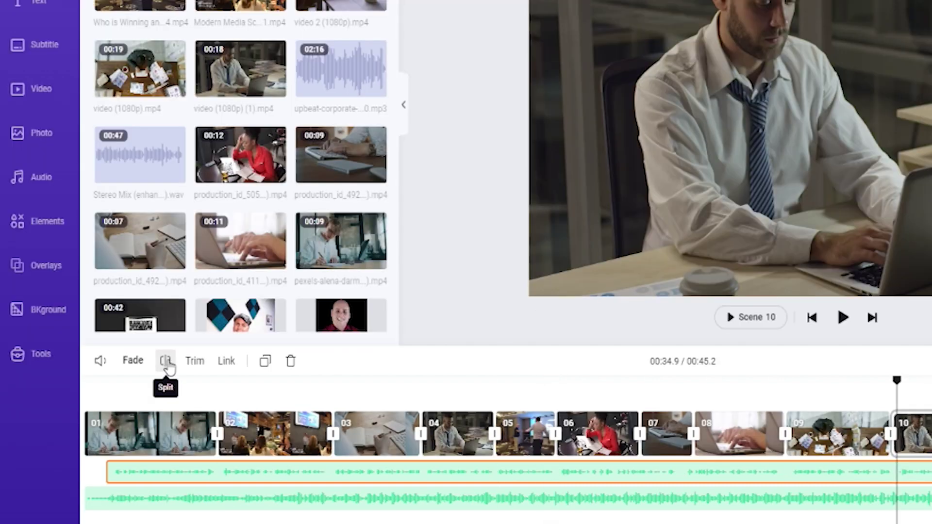
pyautogui.click(167, 363)
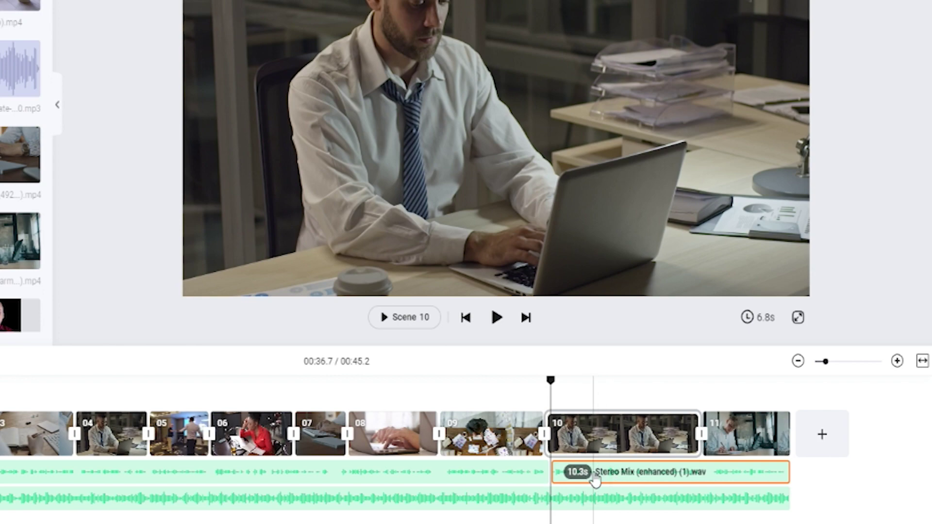
pyautogui.moveTo(550, 386); pyautogui.dragTo(545, 385)
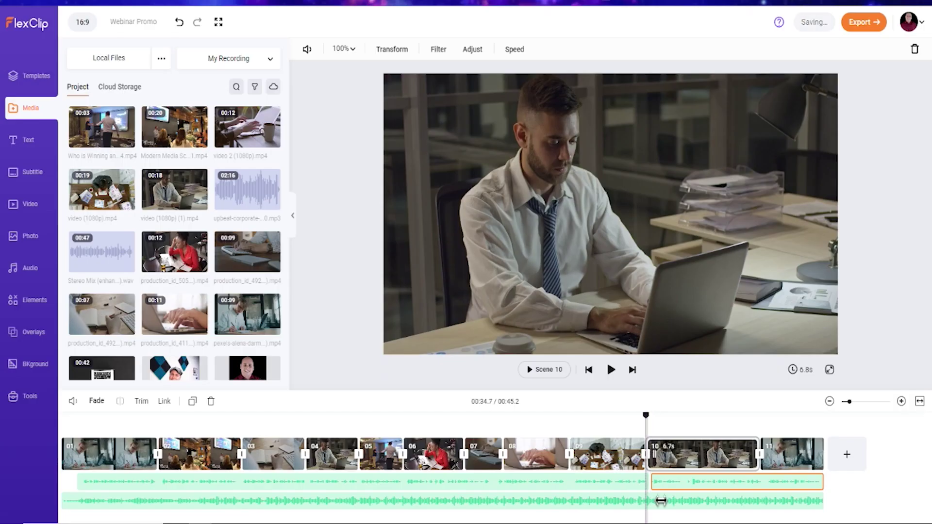
pyautogui.click(643, 486)
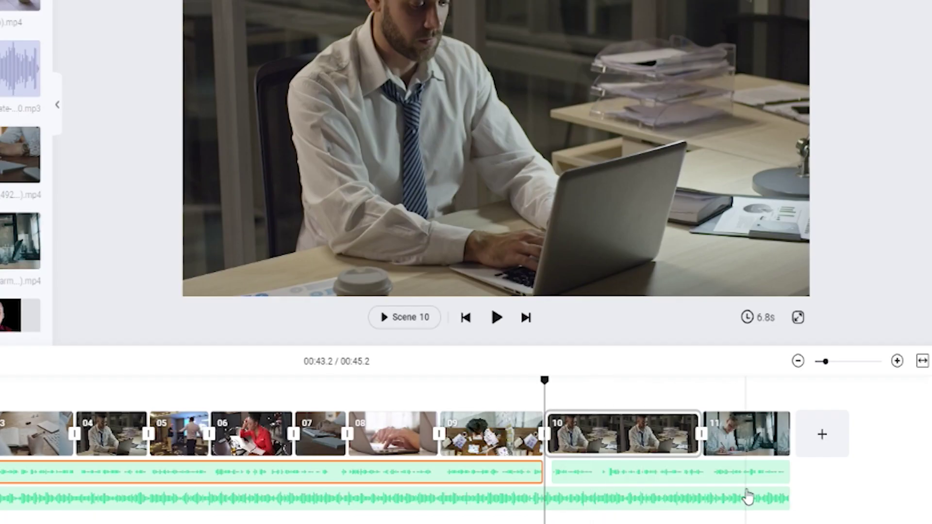
pyautogui.click(750, 482)
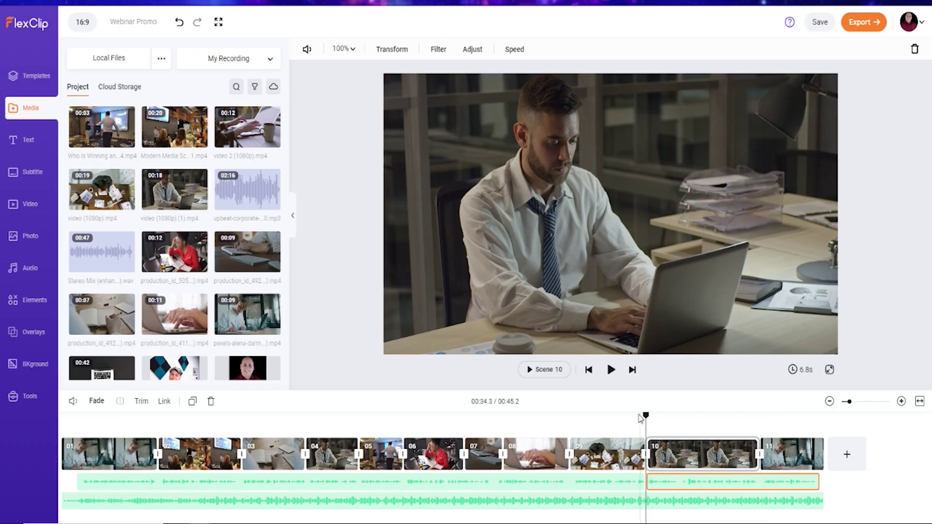
# Play from about 33.7 s into scene 10 to check the join in the voice recording
pyautogui.click(633, 421)
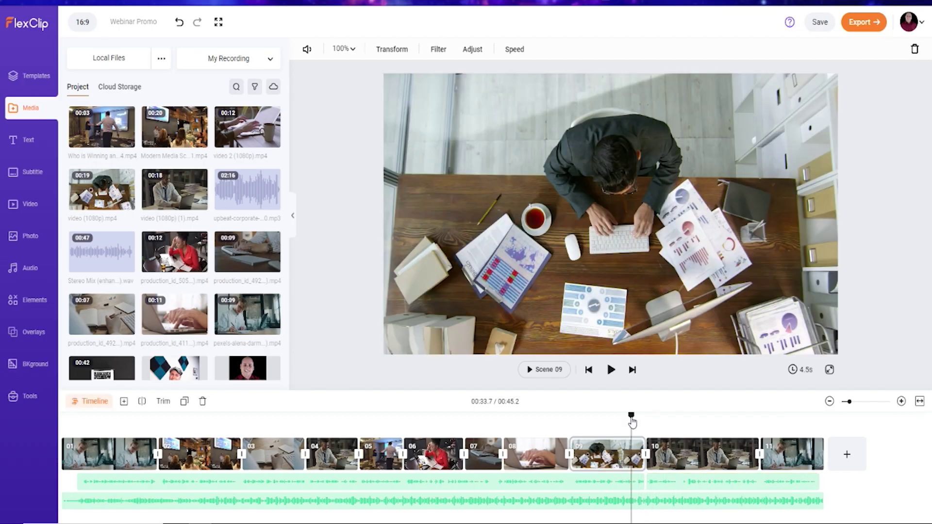
pyautogui.press('space')
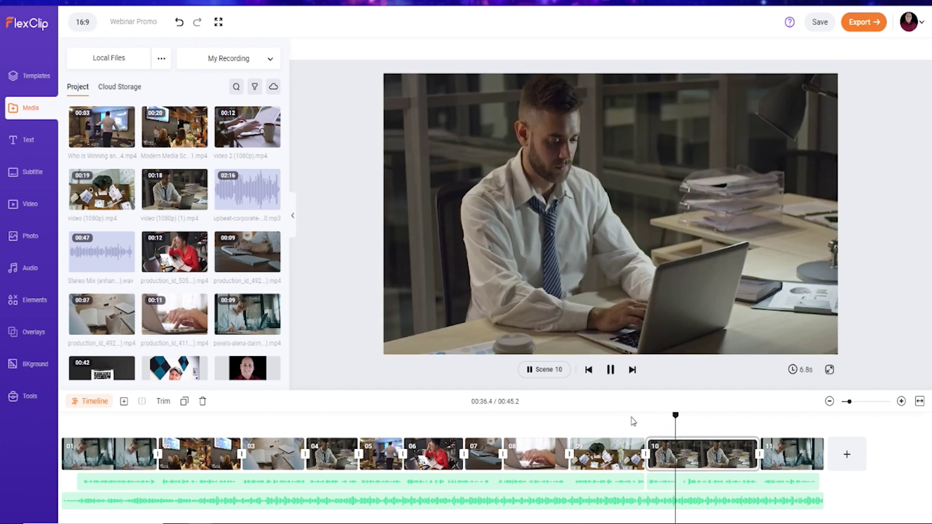
pyautogui.press('space')
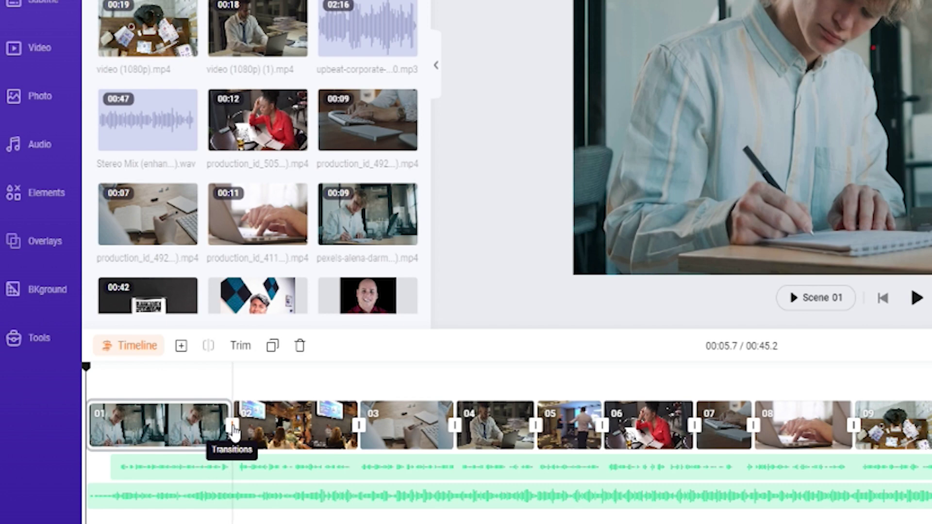
# Add a 1 s Cross Dissolve transition between scenes 01 and 02
pyautogui.click(233, 426)
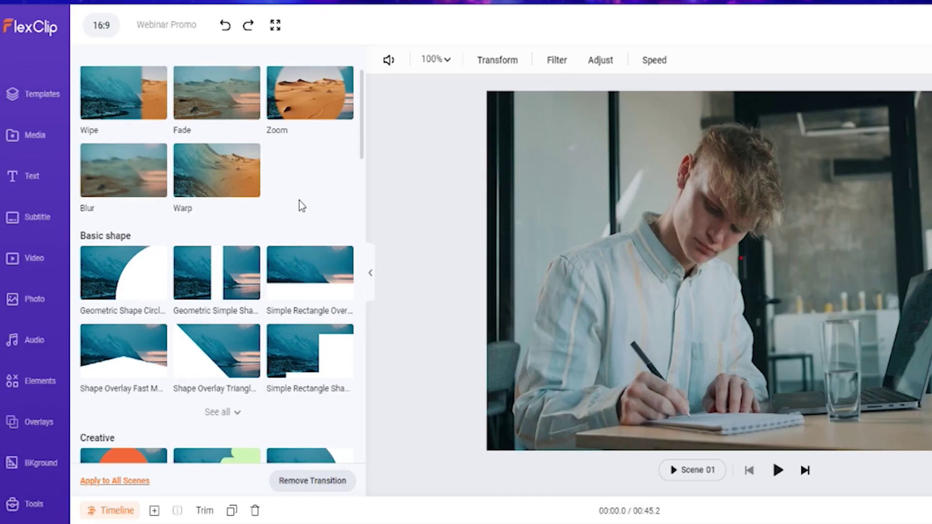
pyautogui.scroll(-3, 301, 206)
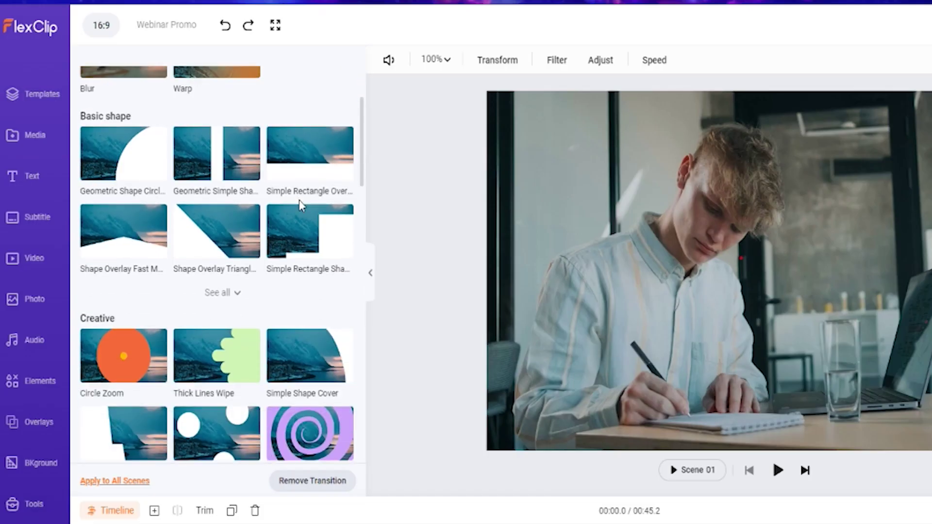
pyautogui.scroll(-10, 301, 218)
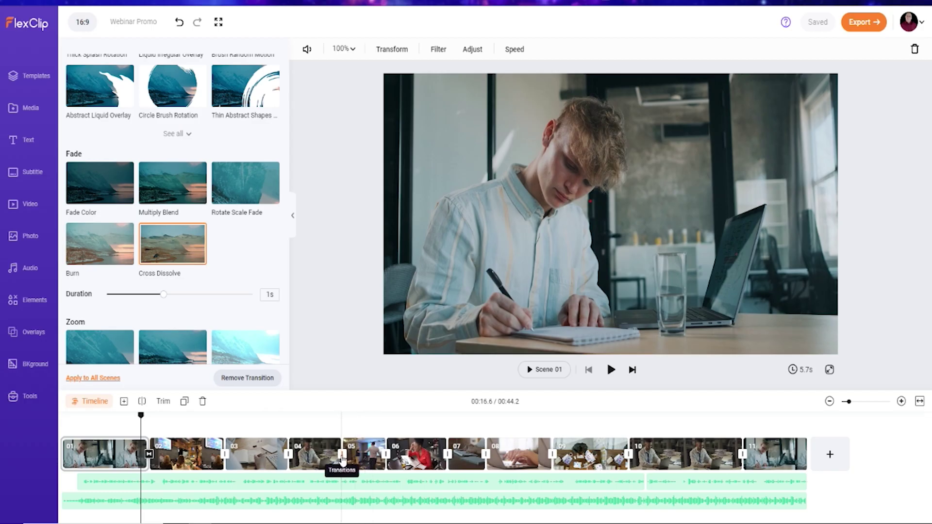
# Add a Dreamy transition from the Blur & Warp group between scenes 10 and 11
pyautogui.click(673, 458)
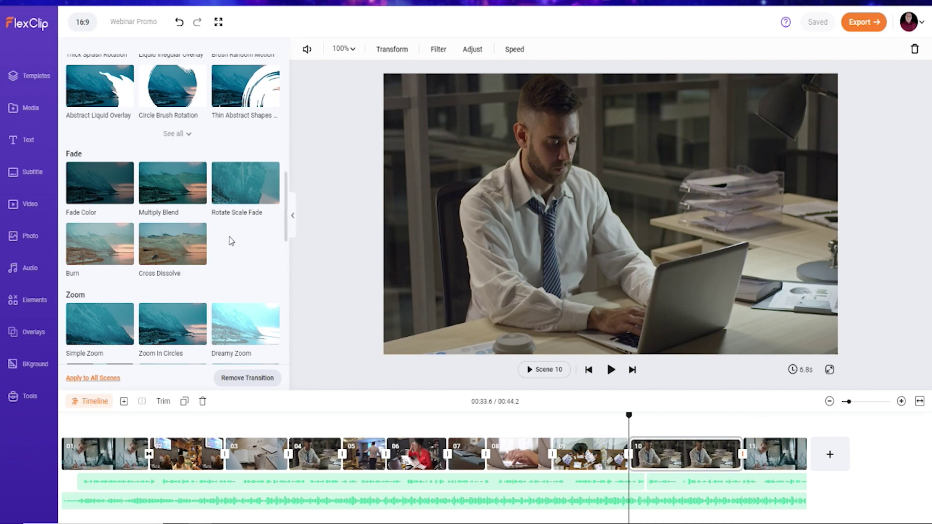
pyautogui.scroll(-9, 231, 241)
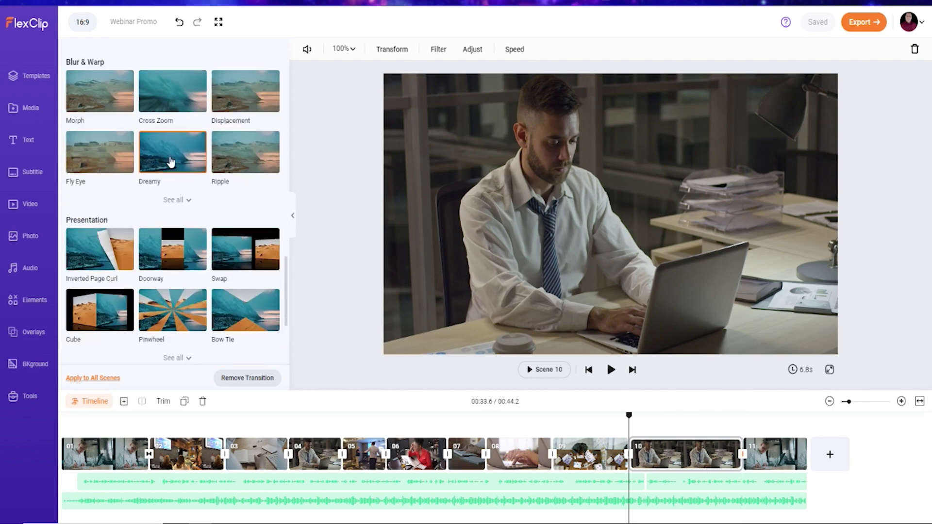
pyautogui.click(170, 165)
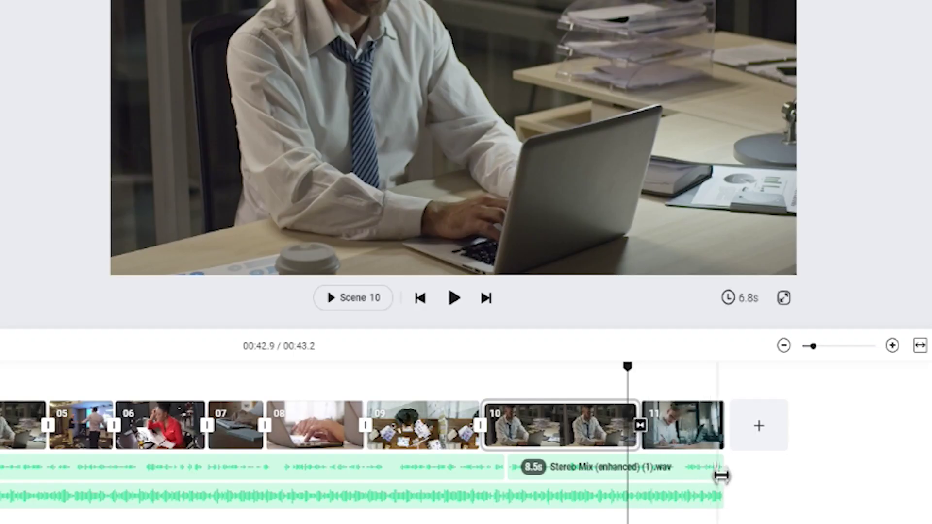
# Extend scene 11 to 5.4 s and add a fade-out to the upbeat-corporate-uplifting music track
pyautogui.moveTo(725, 443); pyautogui.dragTo(774, 437)
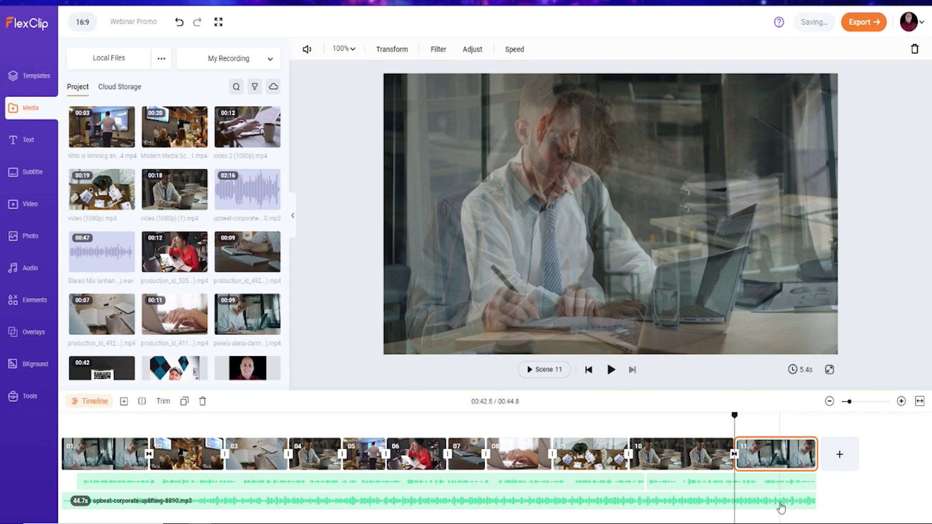
pyautogui.click(780, 503)
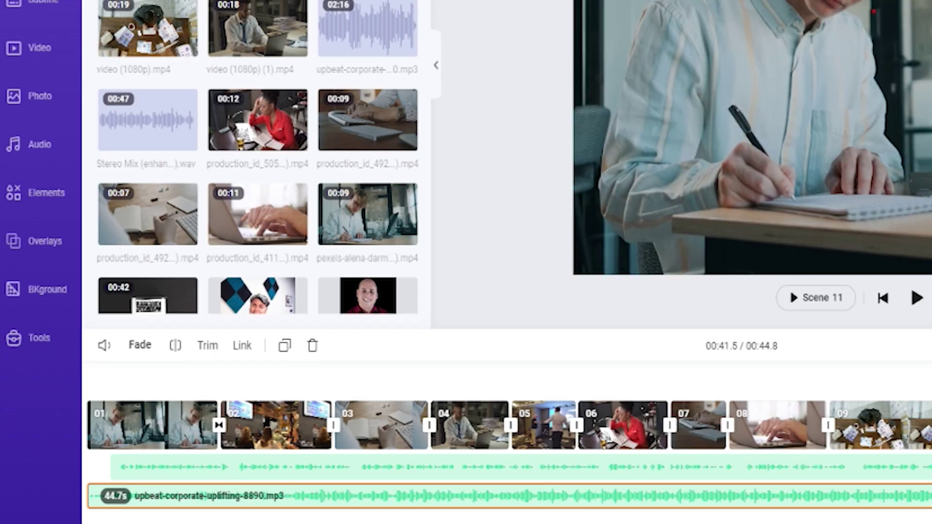
pyautogui.click(142, 350)
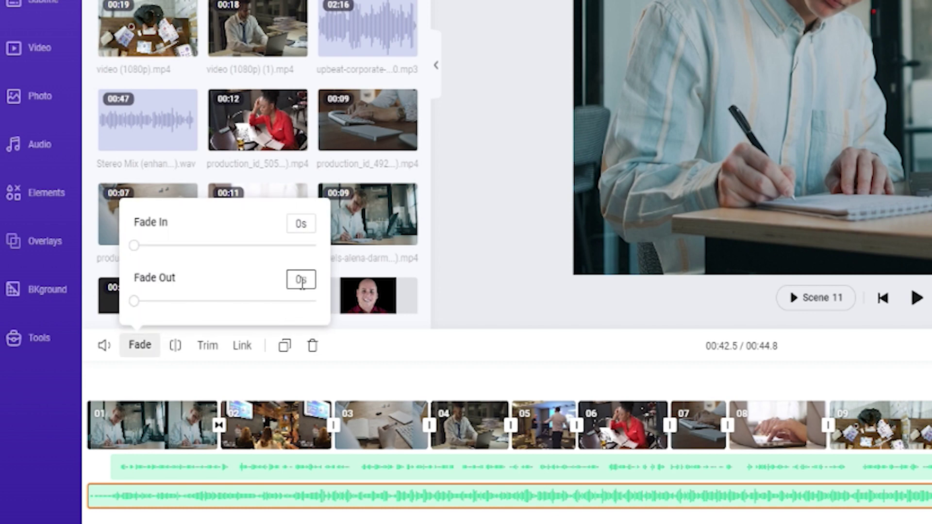
pyautogui.moveTo(133, 307); pyautogui.dragTo(214, 310)
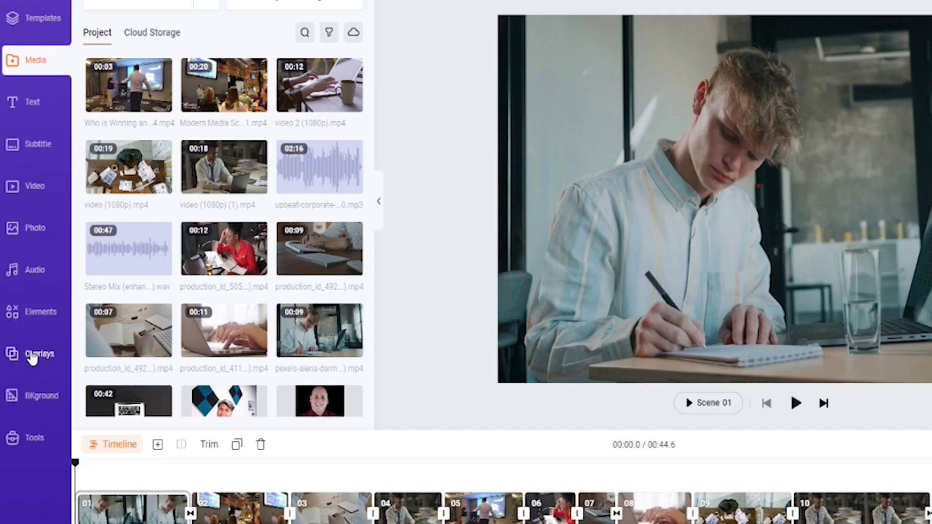
# Add the logo-with-name overlay from Logo Overlays to scene 01, ungroup it and remove its website line
pyautogui.click(27, 334)
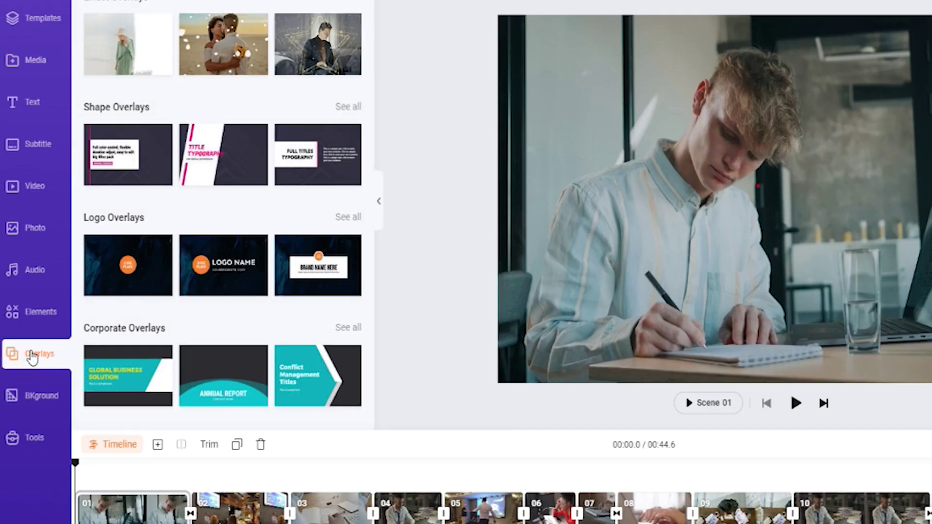
pyautogui.click(223, 272)
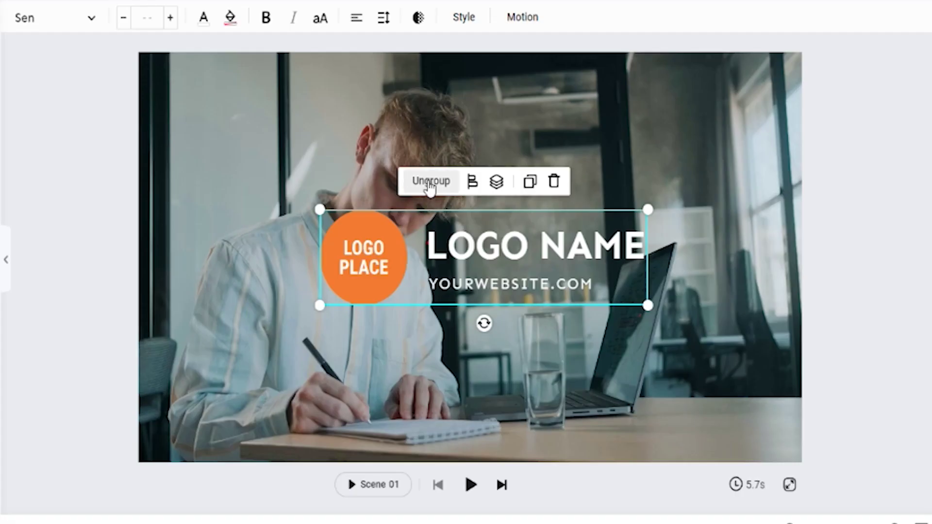
pyautogui.click(583, 162)
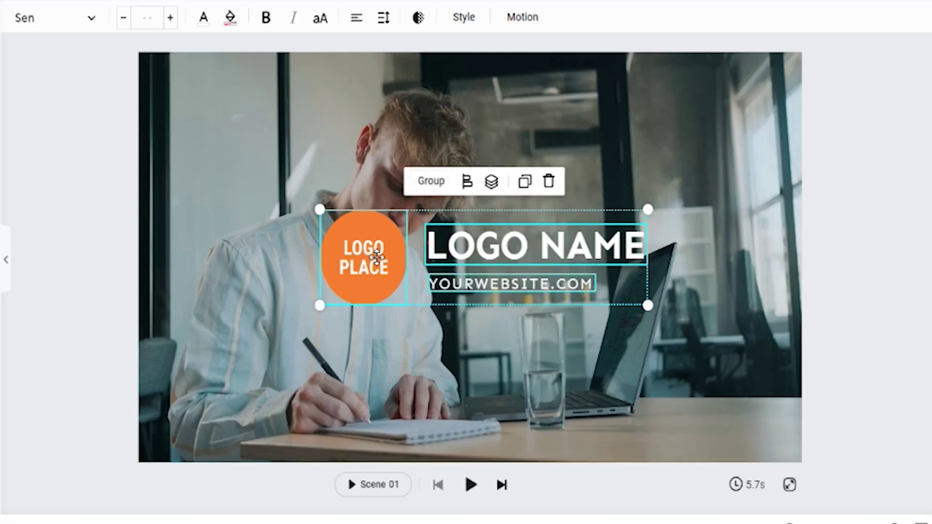
pyautogui.moveTo(370, 287); pyautogui.dragTo(238, 155)
pyautogui.click(344, 153)
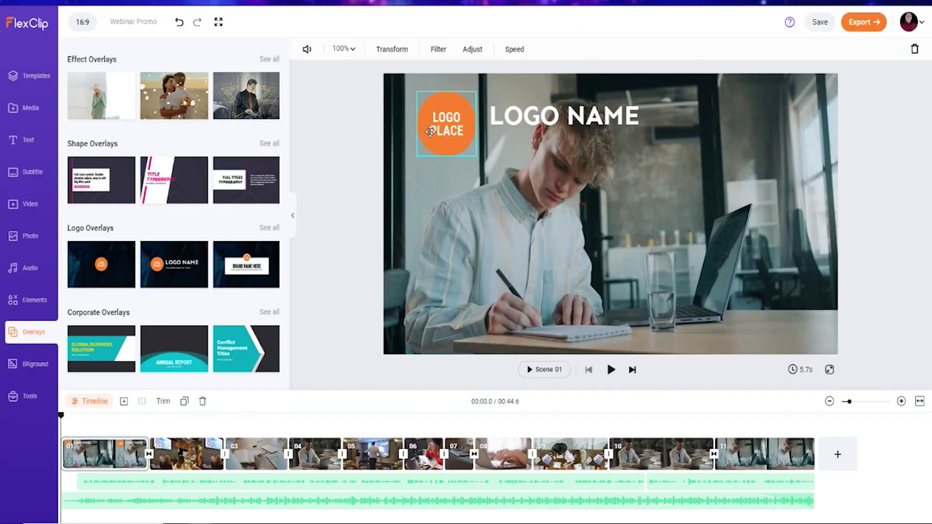
# Move the logo circle and LOGO NAME text to the frame's upper-right corner and replace the circle with MMM Logo.png
pyautogui.moveTo(443, 129); pyautogui.dragTo(788, 127)
pyautogui.moveTo(596, 117); pyautogui.dragTo(772, 177)
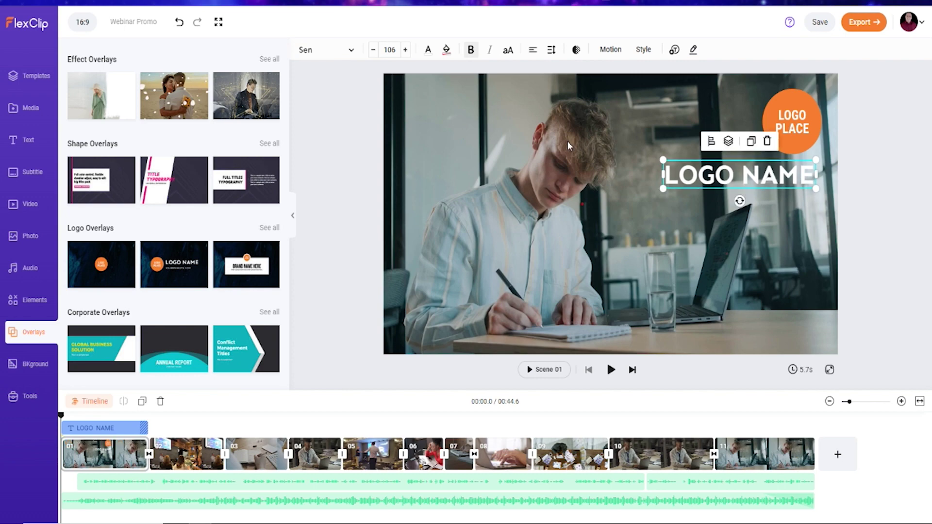
pyautogui.click(783, 118)
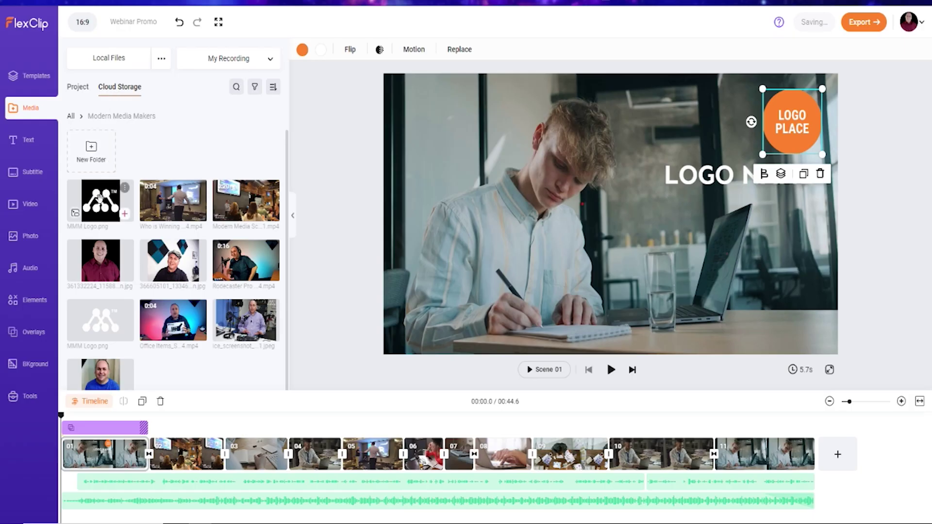
pyautogui.moveTo(100, 196); pyautogui.dragTo(787, 119)
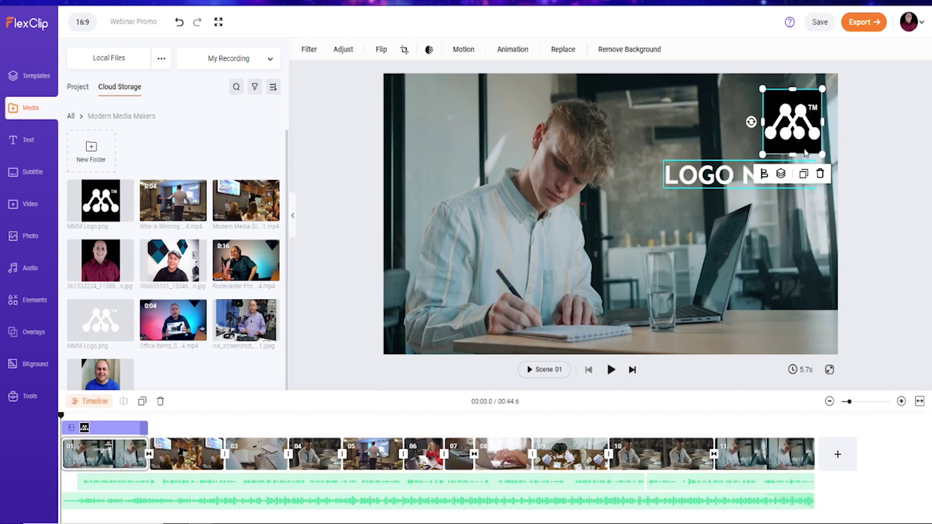
# Change the LOGO NAME text to MODERN MEDIA MAKERS, with one word per line
pyautogui.click(704, 178)
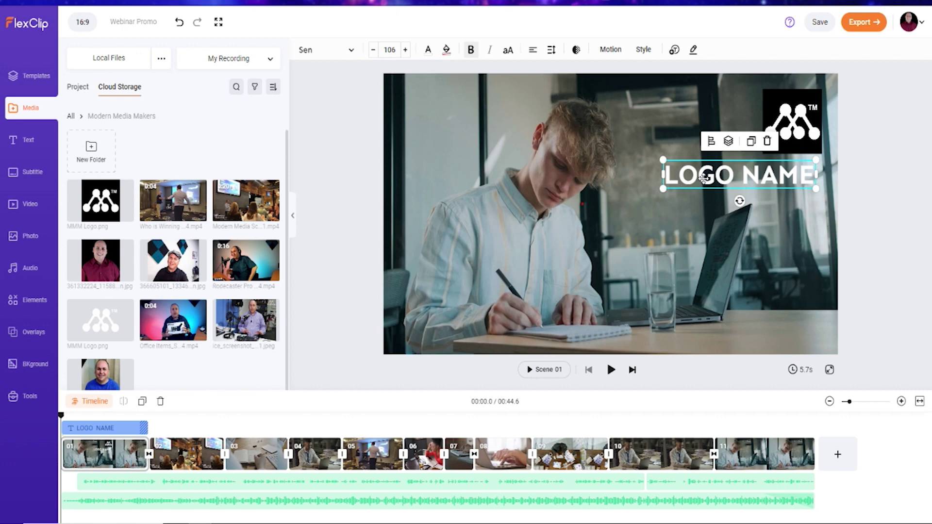
pyautogui.doubleClick(703, 178)
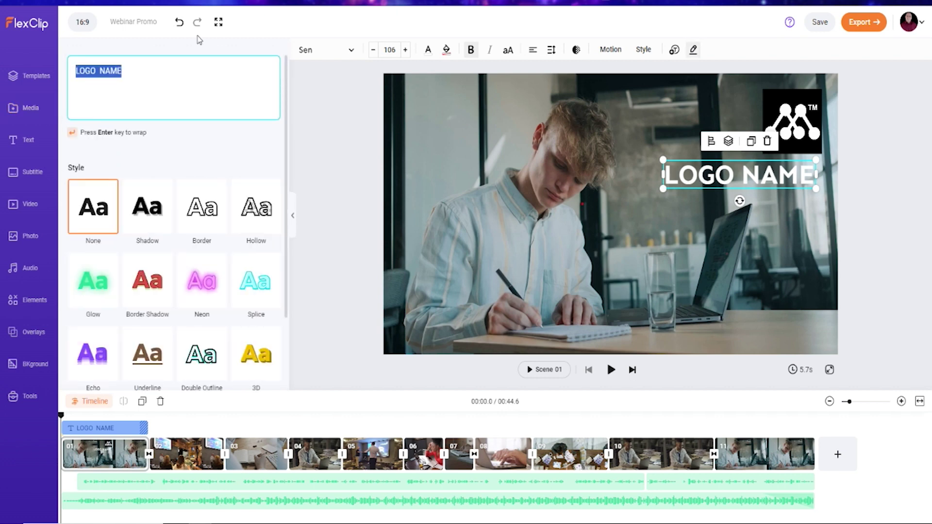
pyautogui.write('MODERN')
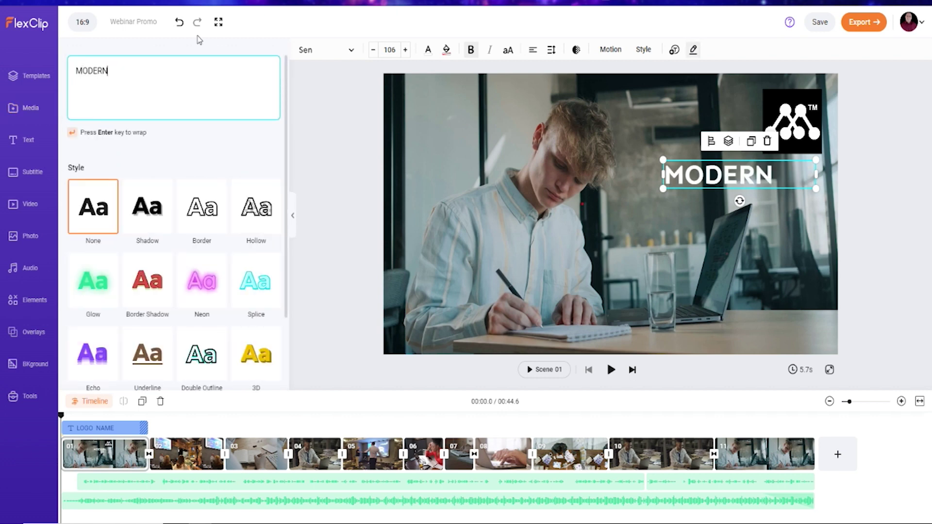
pyautogui.press('Return')
pyautogui.write('M')
pyautogui.write('AKERS')
# Apply the Shadow style to the MODERN MEDIA MAKERS text and set the shadow opacity to 80
pyautogui.click(151, 215)
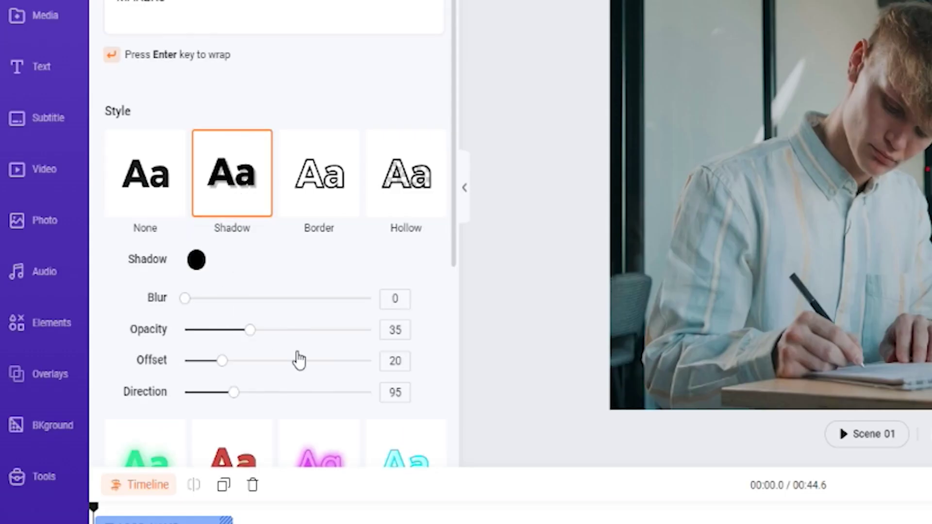
pyautogui.click(394, 329)
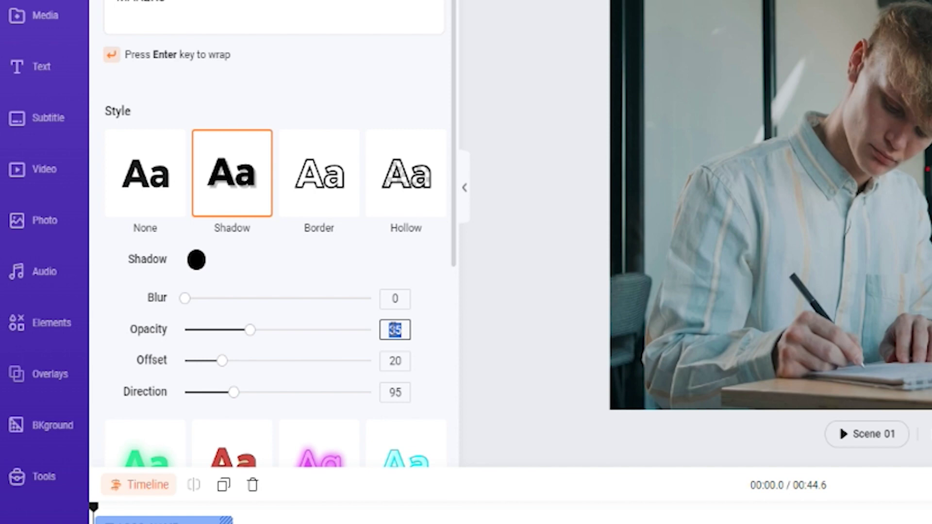
pyautogui.write('80')
pyautogui.press('Tab')
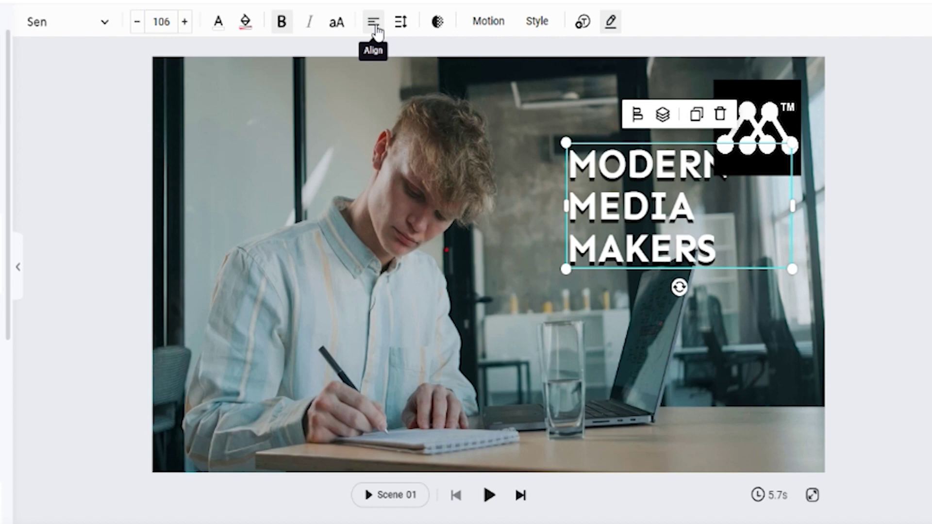
# Right-align the MODERN MEDIA MAKERS text and place it directly beneath the logo, flush with its right edge
pyautogui.click(377, 29)
pyautogui.click(376, 29)
pyautogui.moveTo(722, 209); pyautogui.dragTo(736, 255)
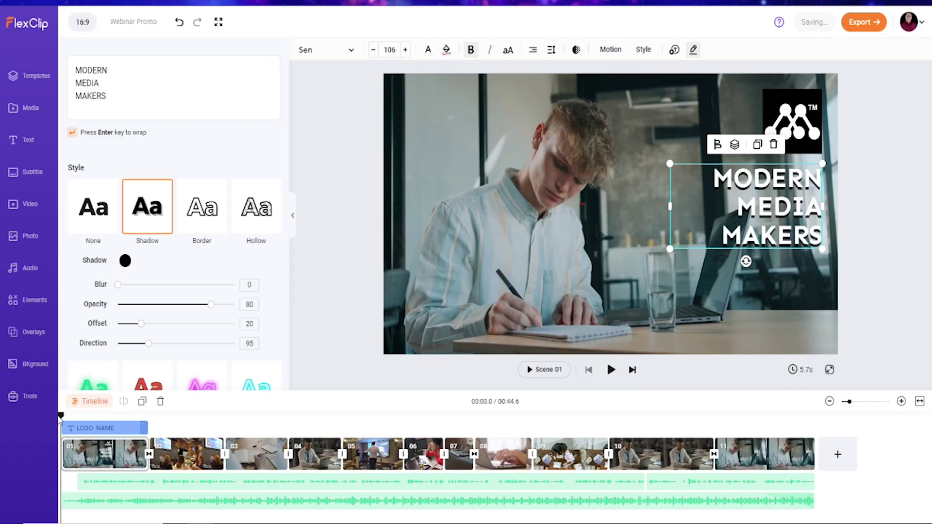
# Group the logo and the MODERN MEDIA MAKERS text in scene 01
pyautogui.moveTo(60, 416); pyautogui.dragTo(150, 433)
pyautogui.click(83, 458)
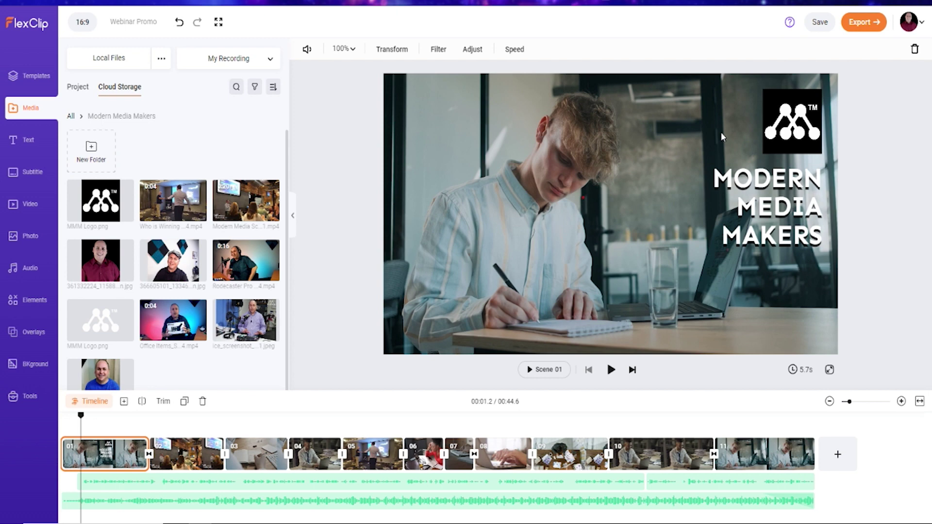
pyautogui.click(796, 198)
pyautogui.click(796, 199)
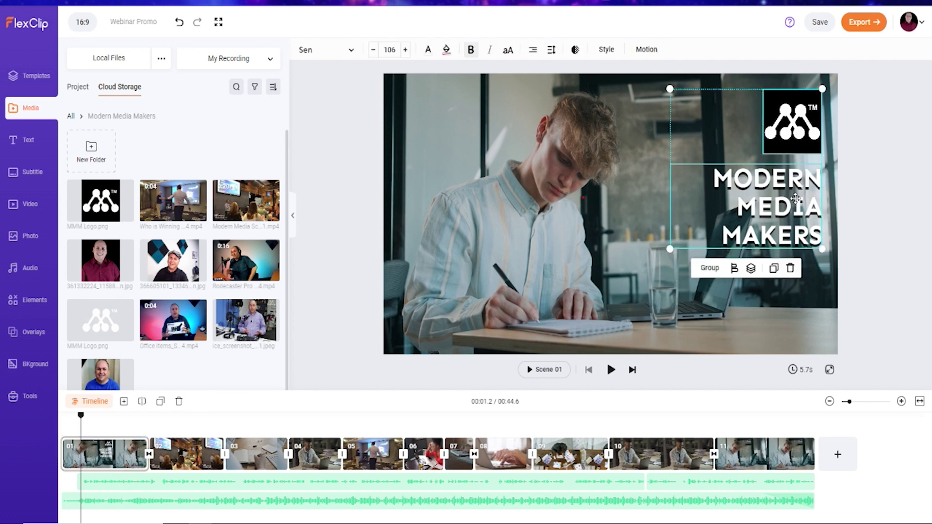
pyautogui.click(710, 272)
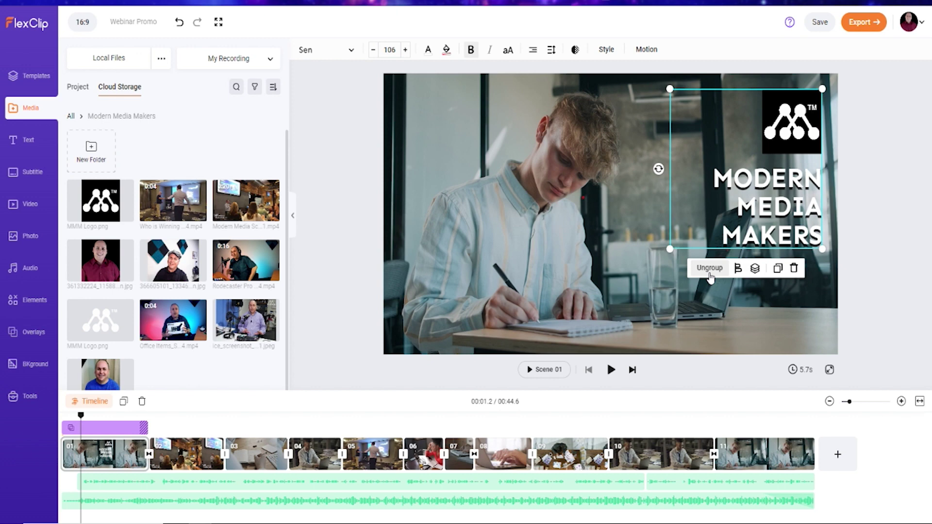
# Copy the grouped logo and text into scene 11 and ungroup the copy there
pyautogui.click(789, 456)
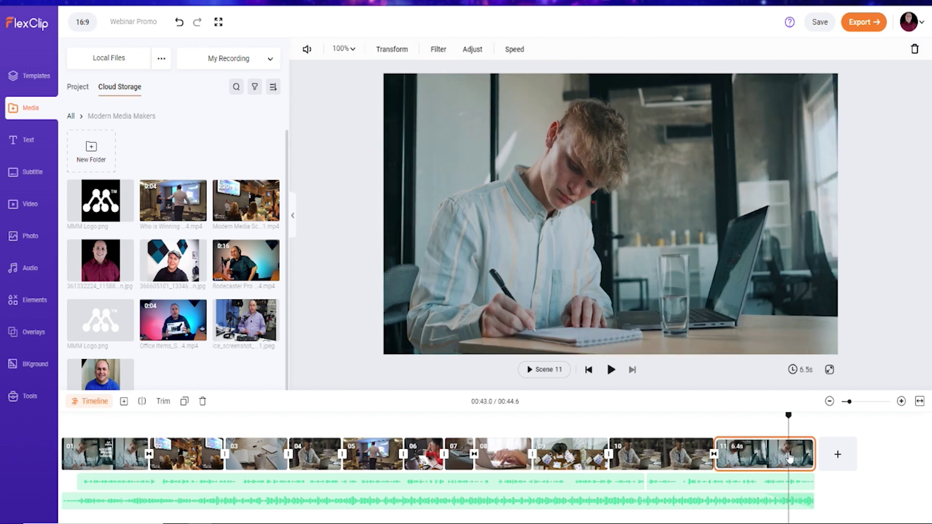
pyautogui.hotkey('ctrl', 'z')
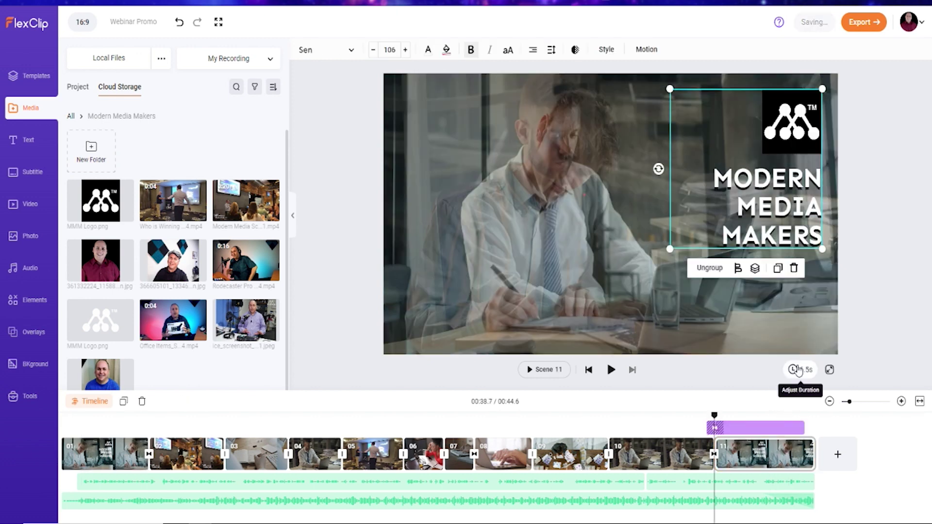
pyautogui.click(709, 268)
pyautogui.click(463, 54)
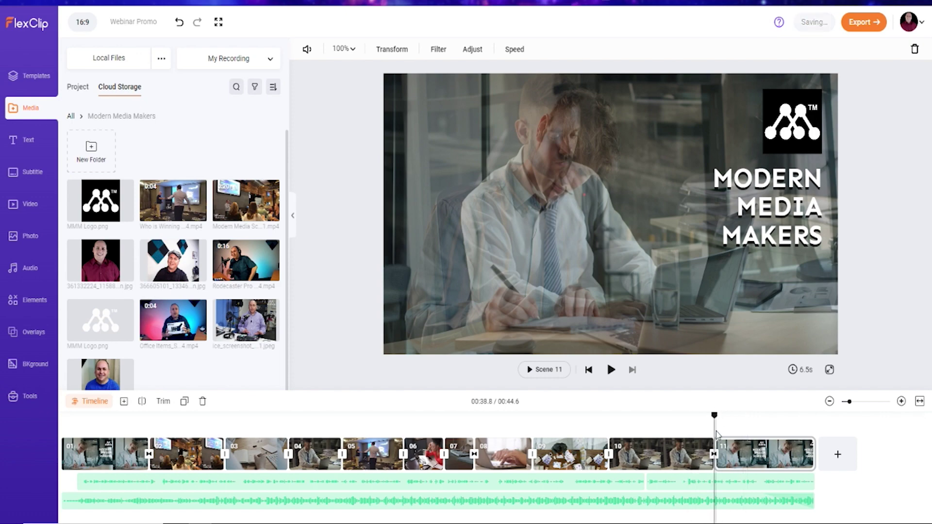
# Trim the logo's start to 2.6 s into scene 11 and shift the logo clip to end with the scene
pyautogui.moveTo(716, 427); pyautogui.dragTo(754, 431)
pyautogui.click(802, 137)
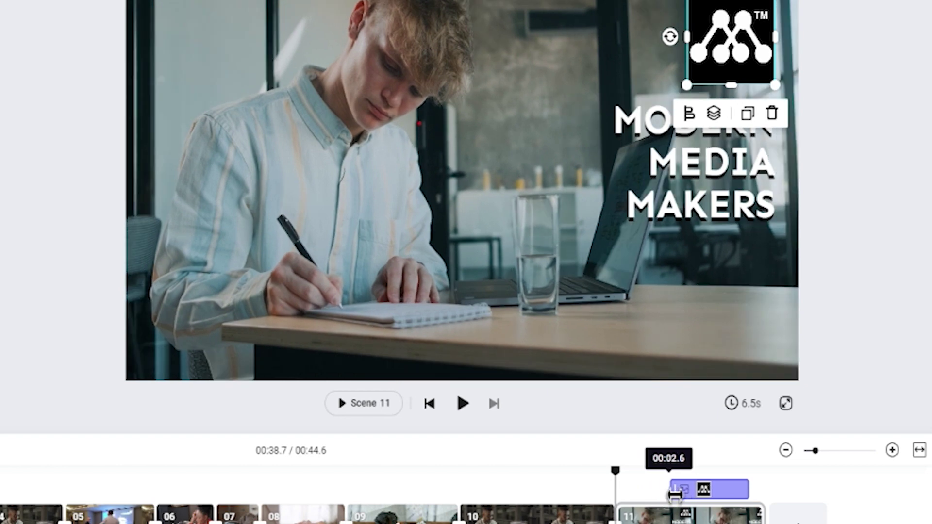
pyautogui.moveTo(675, 494); pyautogui.dragTo(675, 494)
pyautogui.moveTo(731, 496); pyautogui.dragTo(746, 496)
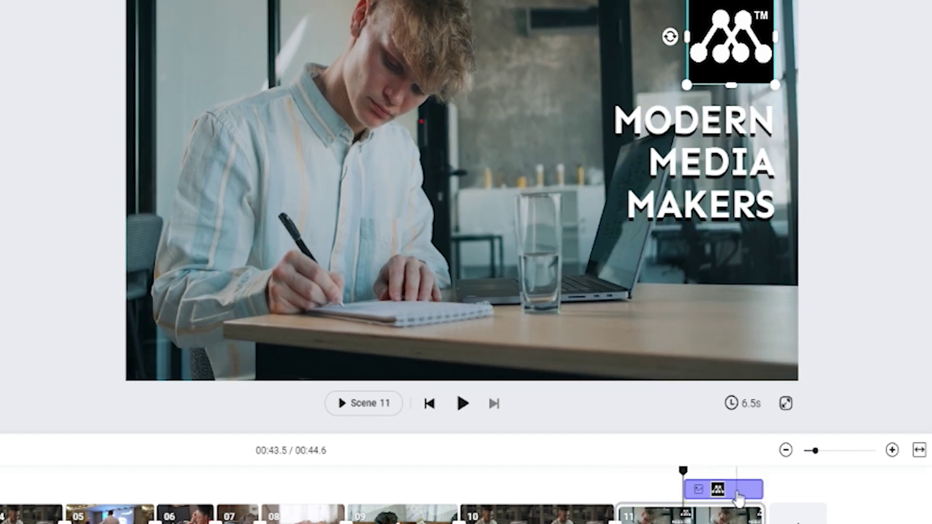
# Trim and shift the MODERN MEDIA MAKERS text to end with scene 11, and extend the logo's start to match the text's
pyautogui.click(715, 183)
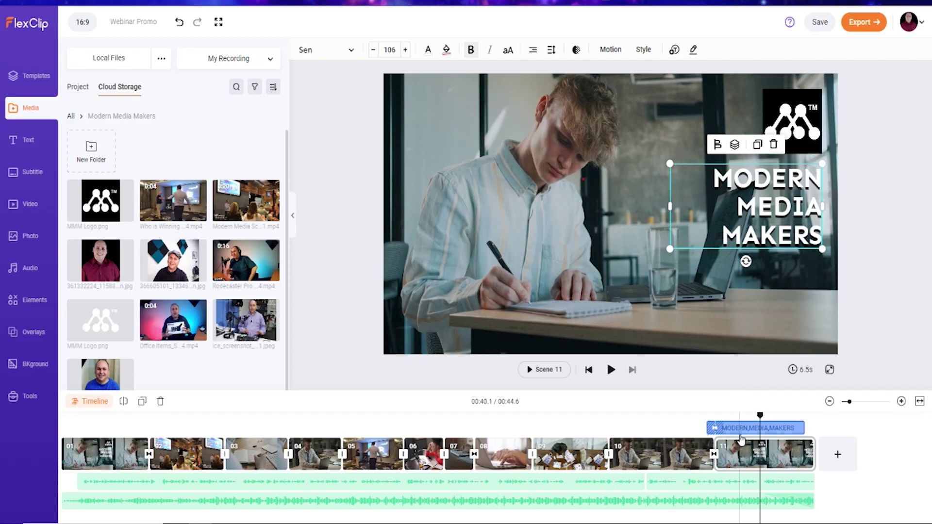
pyautogui.moveTo(709, 428); pyautogui.dragTo(750, 431)
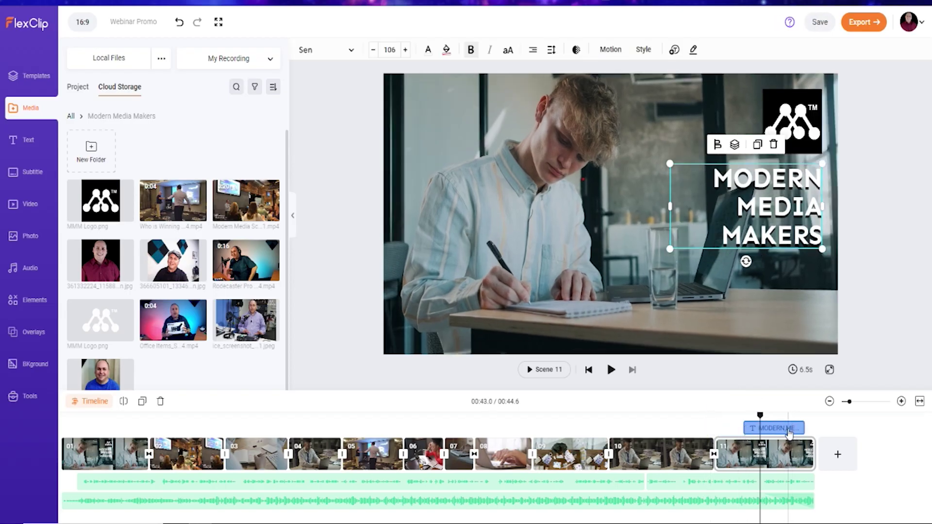
pyautogui.moveTo(790, 434); pyautogui.dragTo(799, 434)
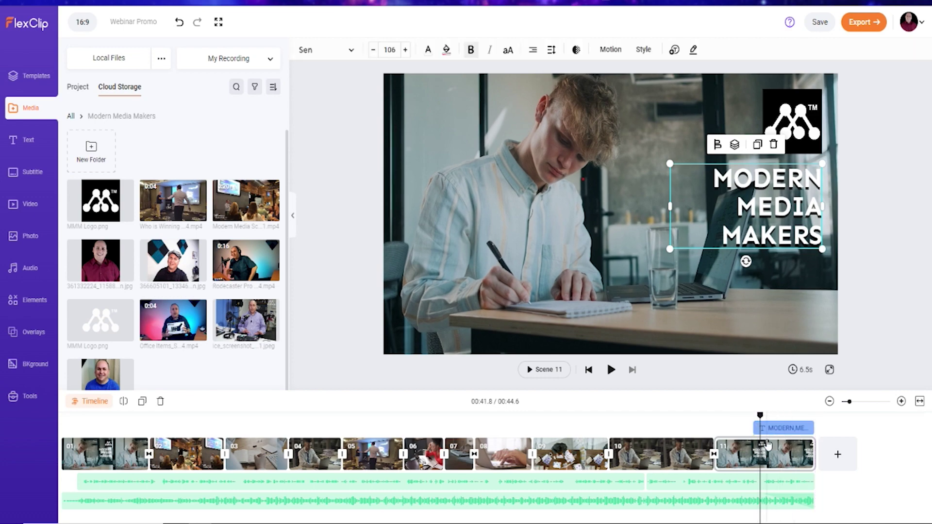
pyautogui.doubleClick(783, 430)
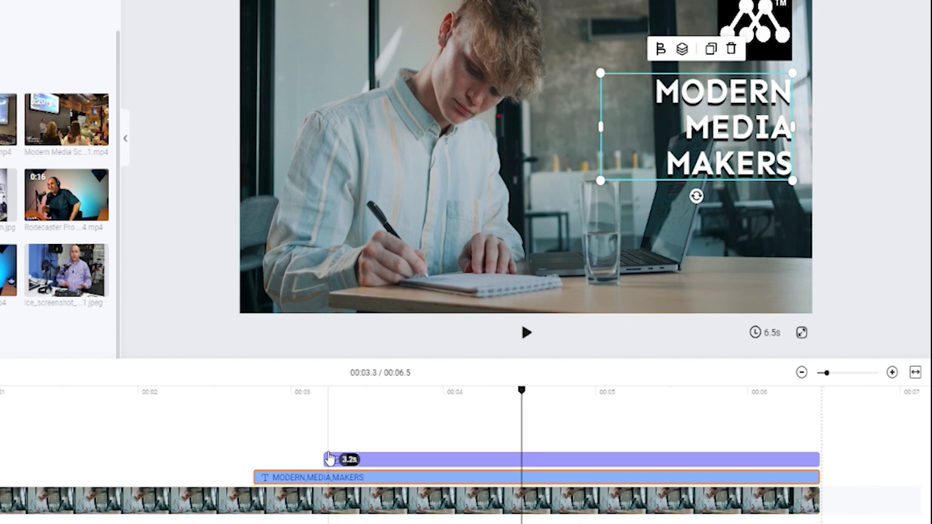
pyautogui.moveTo(325, 459); pyautogui.dragTo(261, 469)
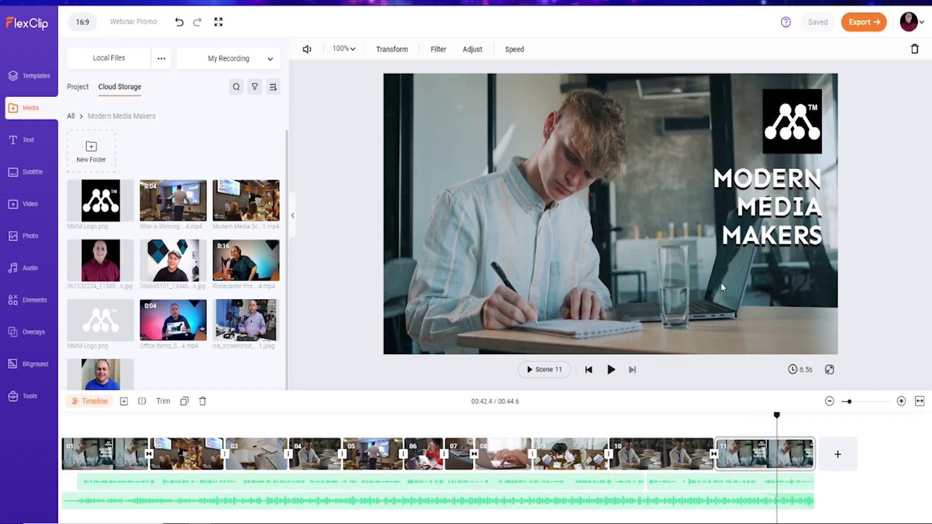
# Add the portrait photo of the man in the maroon shirt to scene 11, shrunk to about half size in the lower-right corner
pyautogui.moveTo(100, 264)
pyautogui.moveTo(100, 265); pyautogui.dragTo(517, 135)
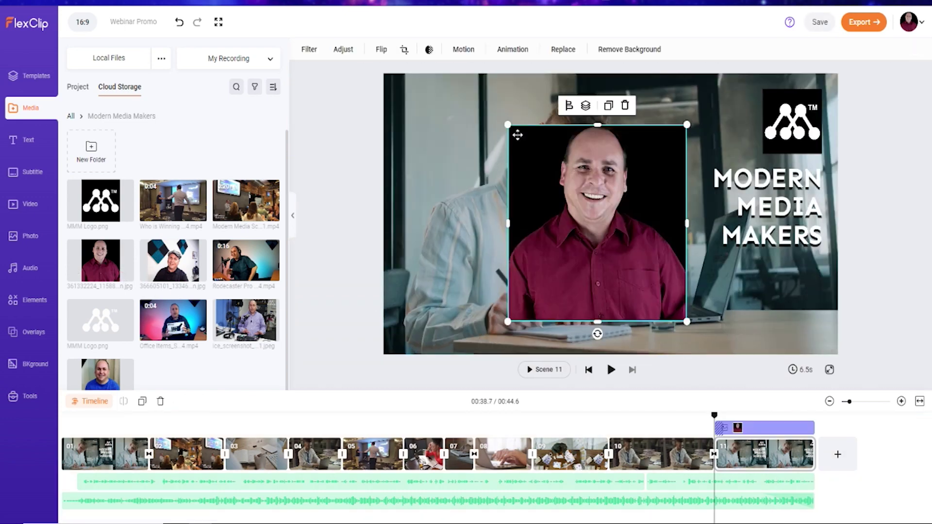
pyautogui.moveTo(506, 127); pyautogui.dragTo(599, 218)
pyautogui.moveTo(641, 279); pyautogui.dragTo(772, 301)
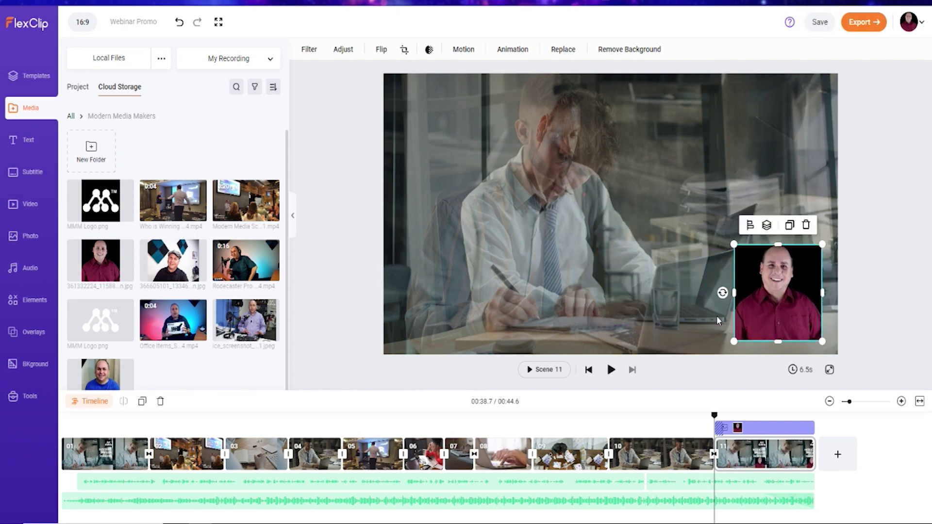
# Trim the portrait photo's start in scene 11 to match the logo and text at about 2.8 s
pyautogui.moveTo(716, 416); pyautogui.dragTo(748, 428)
pyautogui.doubleClick(797, 428)
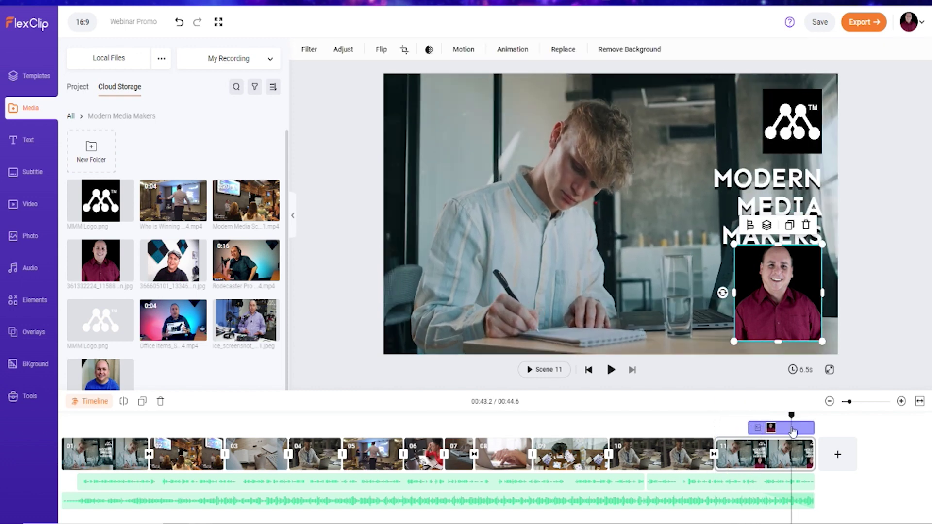
pyautogui.moveTo(361, 458); pyautogui.dragTo(394, 458)
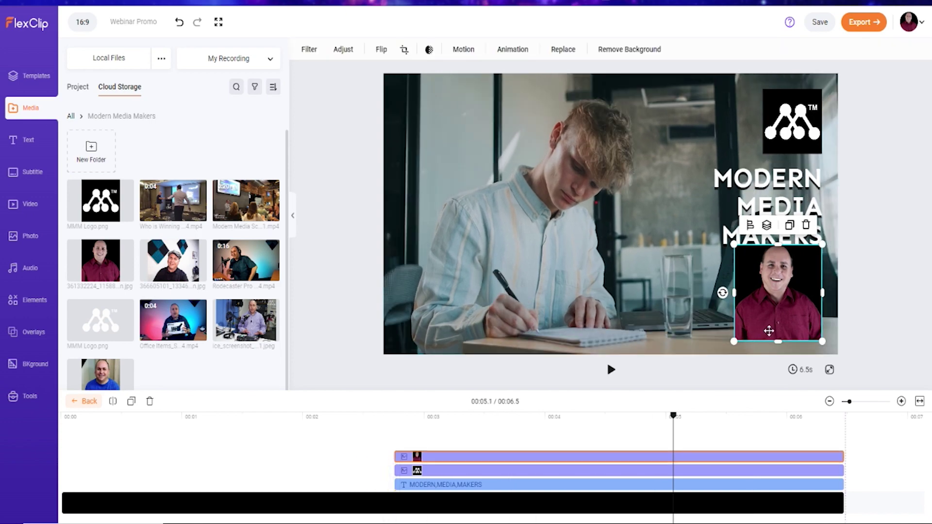
# Move the portrait photo in scene 11 down to the lower edge of the frame
pyautogui.moveTo(786, 321); pyautogui.dragTo(787, 330)
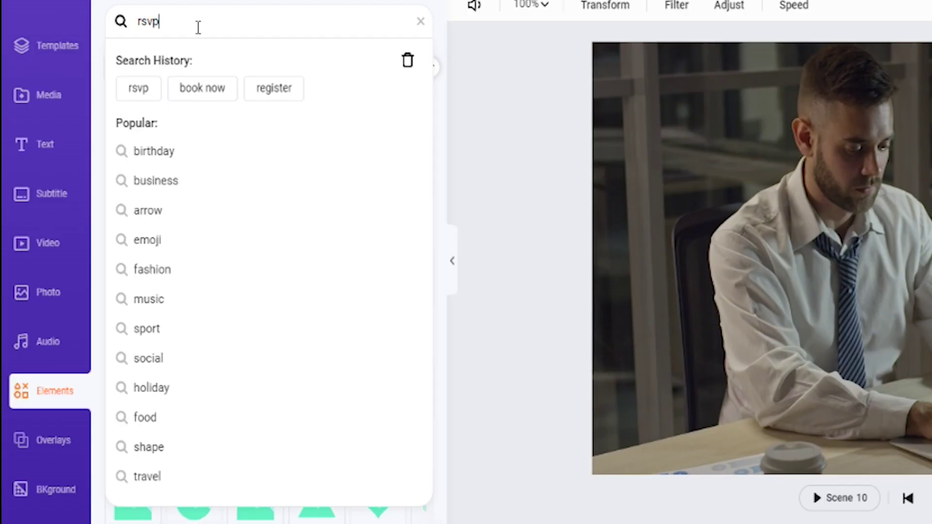
# Search the elements library for "rsvp" graphics
pyautogui.press('Return')
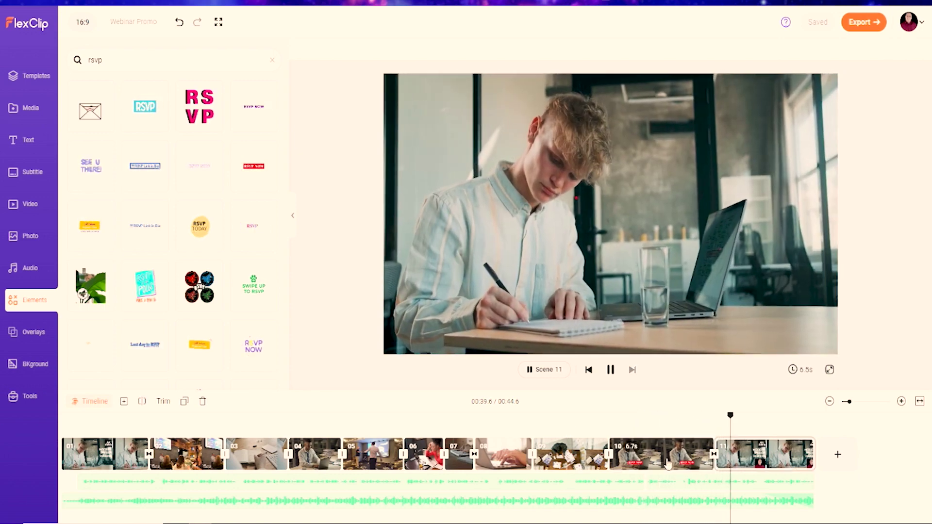
# Search the elements library for "book" and add the BOOK NOW button to the lower middle of scene 11
pyautogui.click(784, 454)
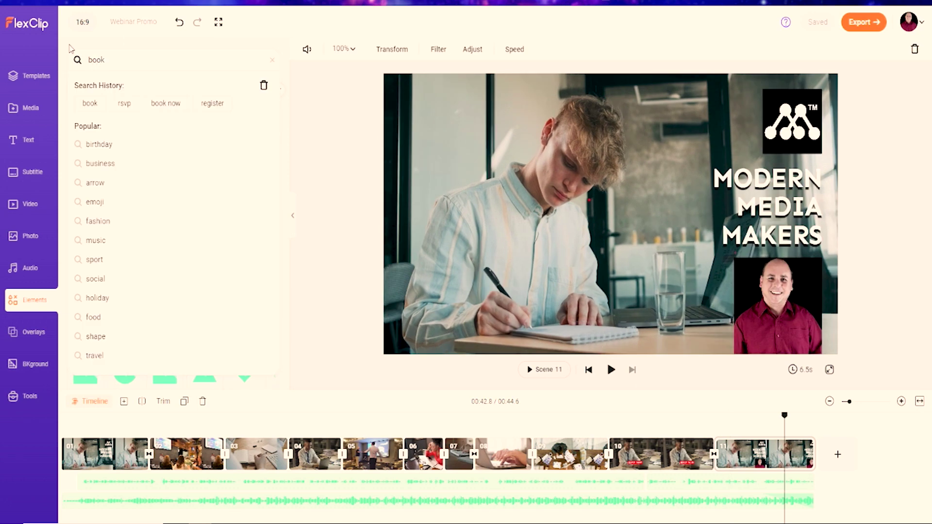
pyautogui.press('Return')
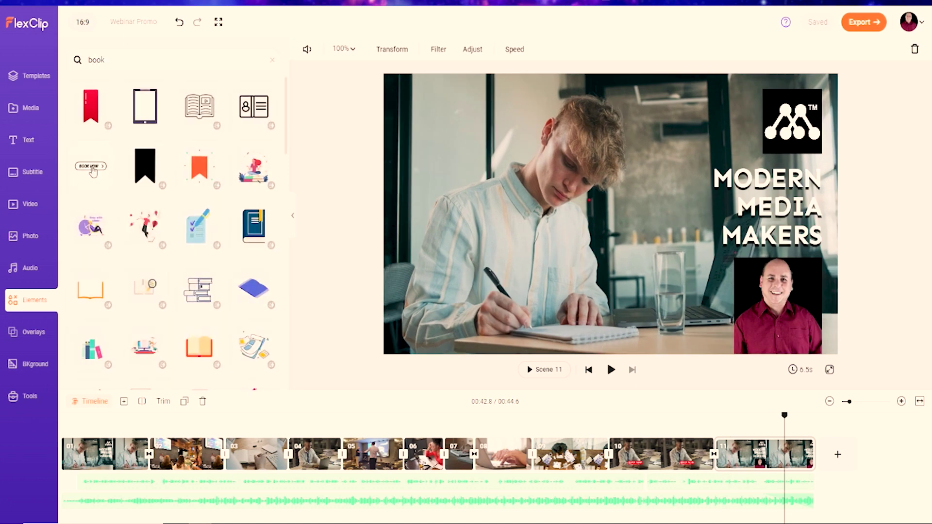
pyautogui.moveTo(101, 174); pyautogui.dragTo(581, 290)
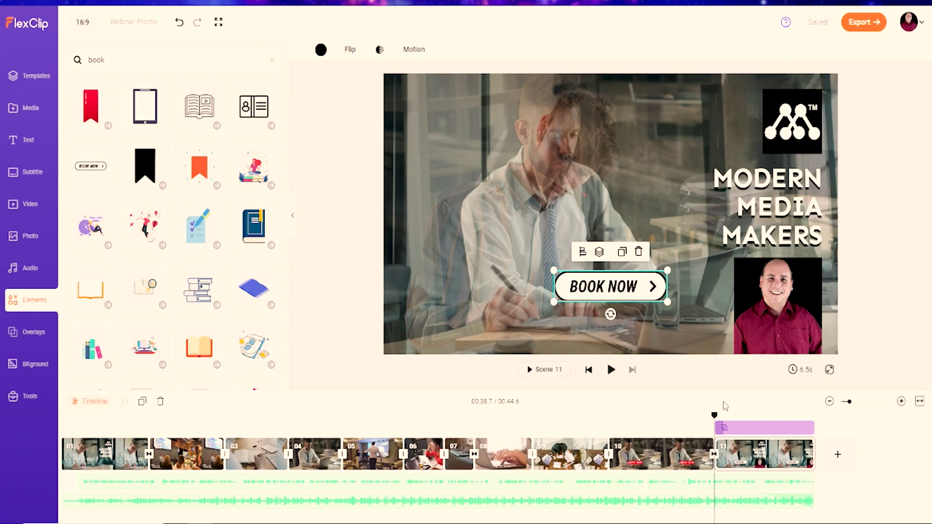
# Play scene 11 and trim the BOOK NOW button's start so it appears near the end of the scene
pyautogui.press('space')
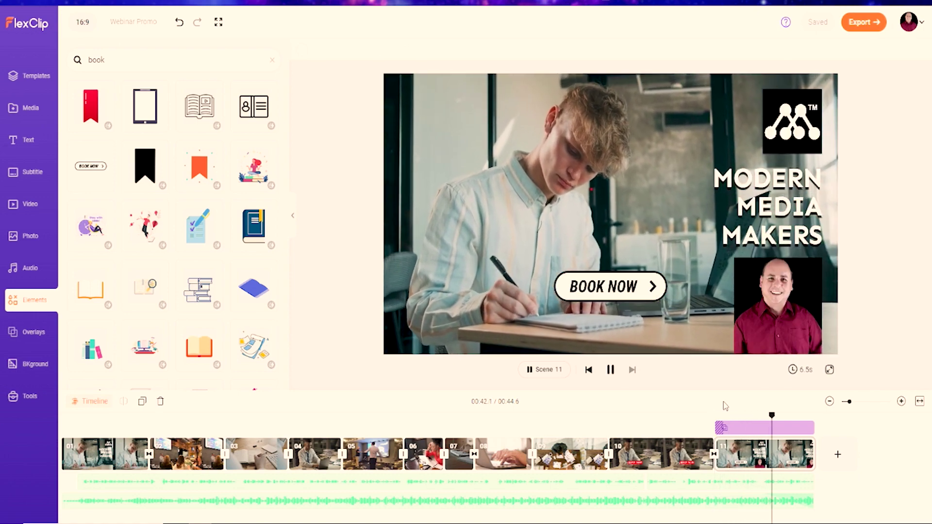
pyautogui.press('space')
pyautogui.moveTo(721, 428); pyautogui.dragTo(790, 432)
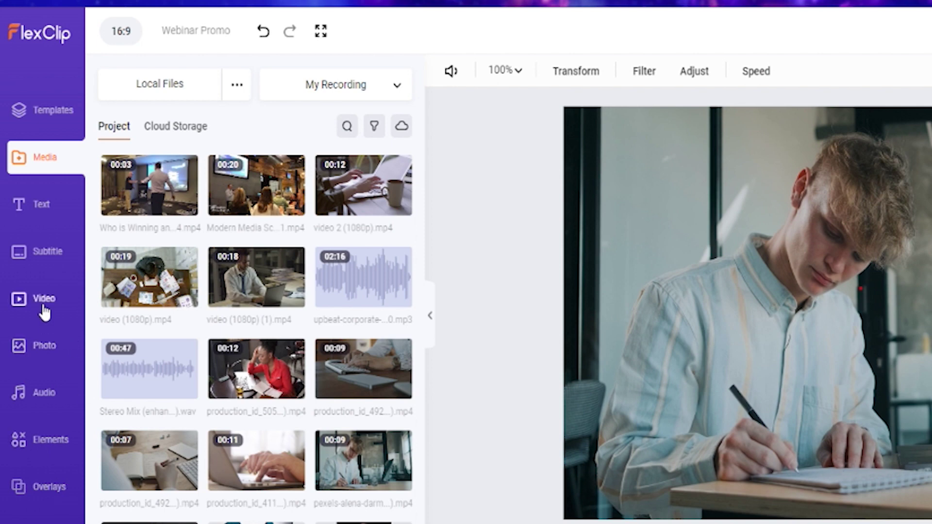
# Generate automatic AI subtitles in English (United States) for all scenes and audio, as single lines in the white-on-black style
pyautogui.click(44, 260)
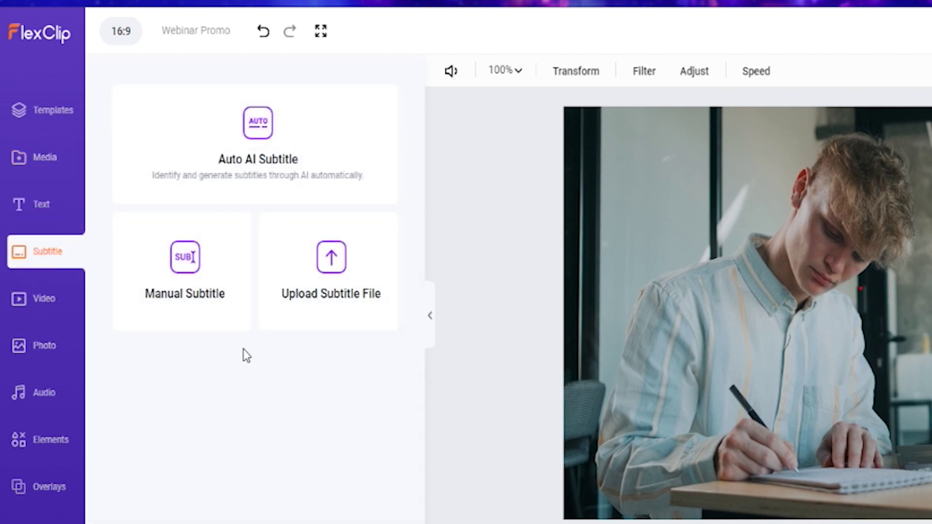
pyautogui.click(265, 140)
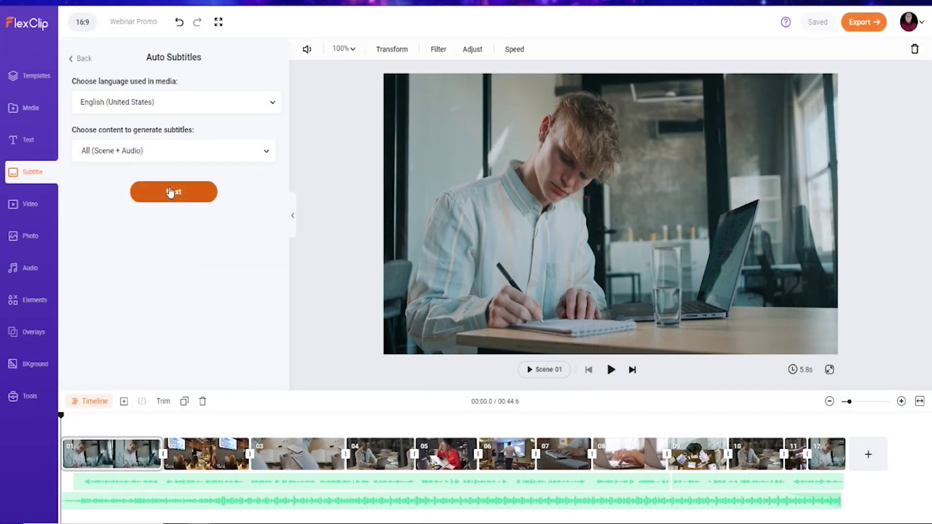
pyautogui.click(171, 193)
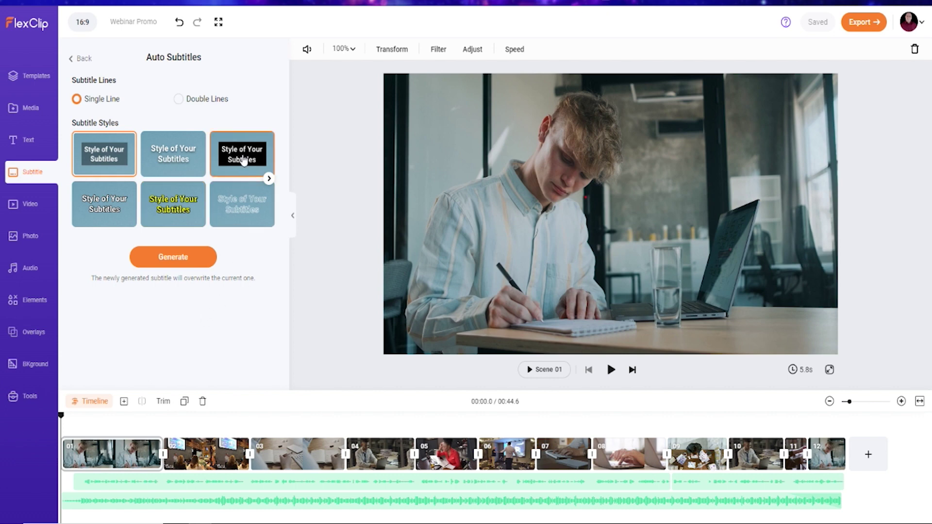
pyautogui.click(244, 161)
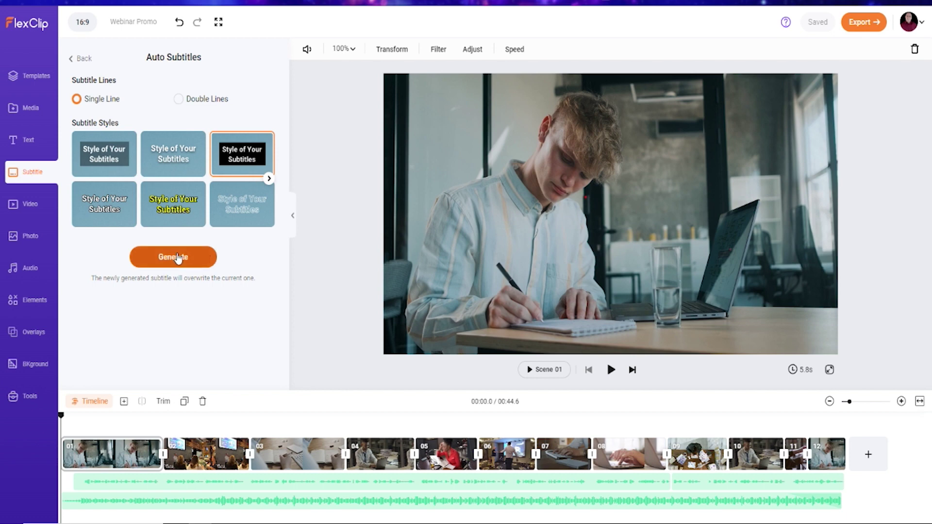
pyautogui.click(178, 258)
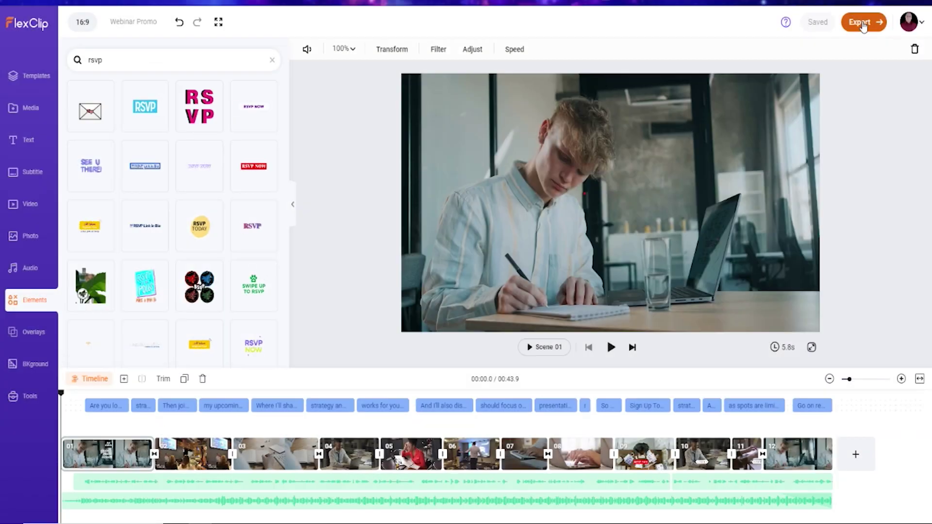
# Export the finished webinar promo as a video in 1080p high quality
pyautogui.click(863, 22)
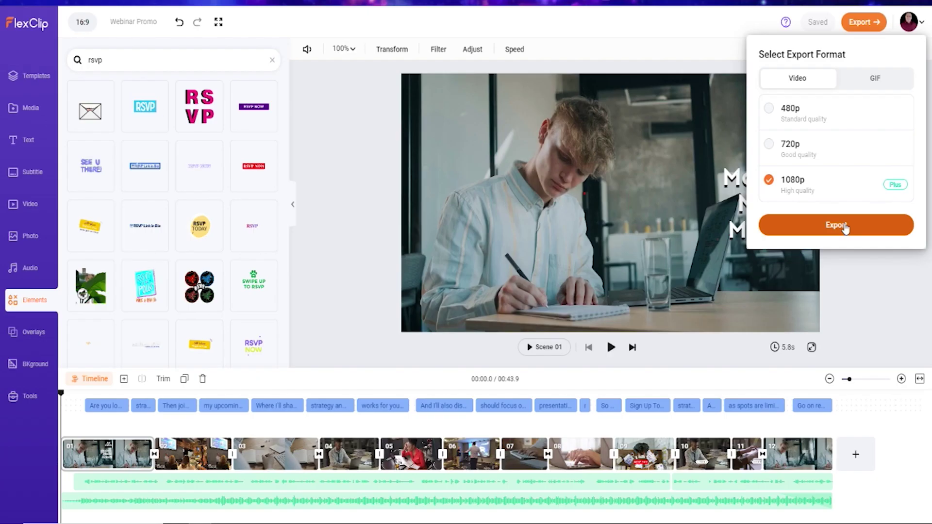
pyautogui.click(801, 342)
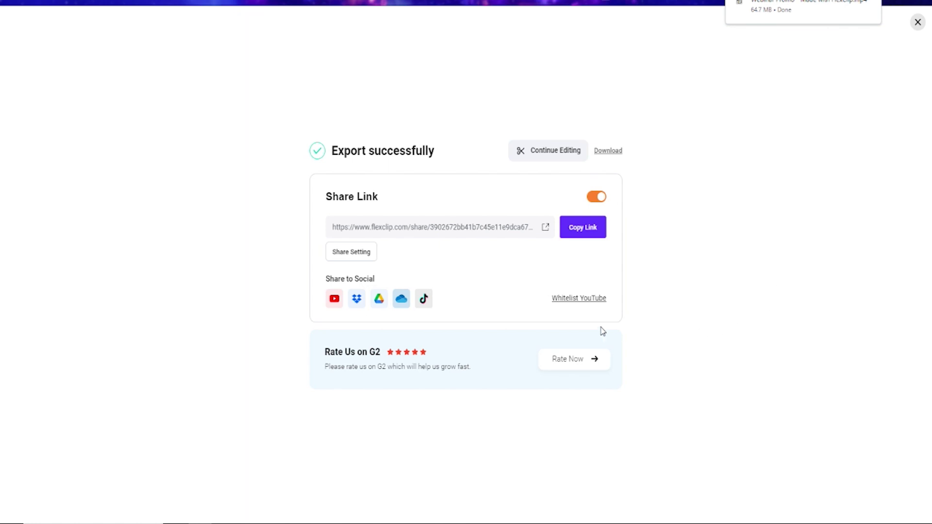
pyautogui.moveTo(584, 302)
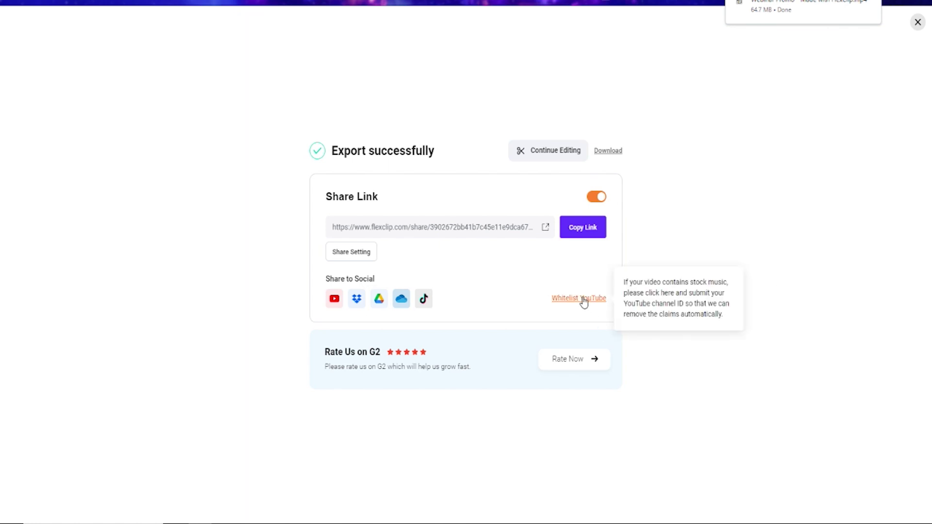